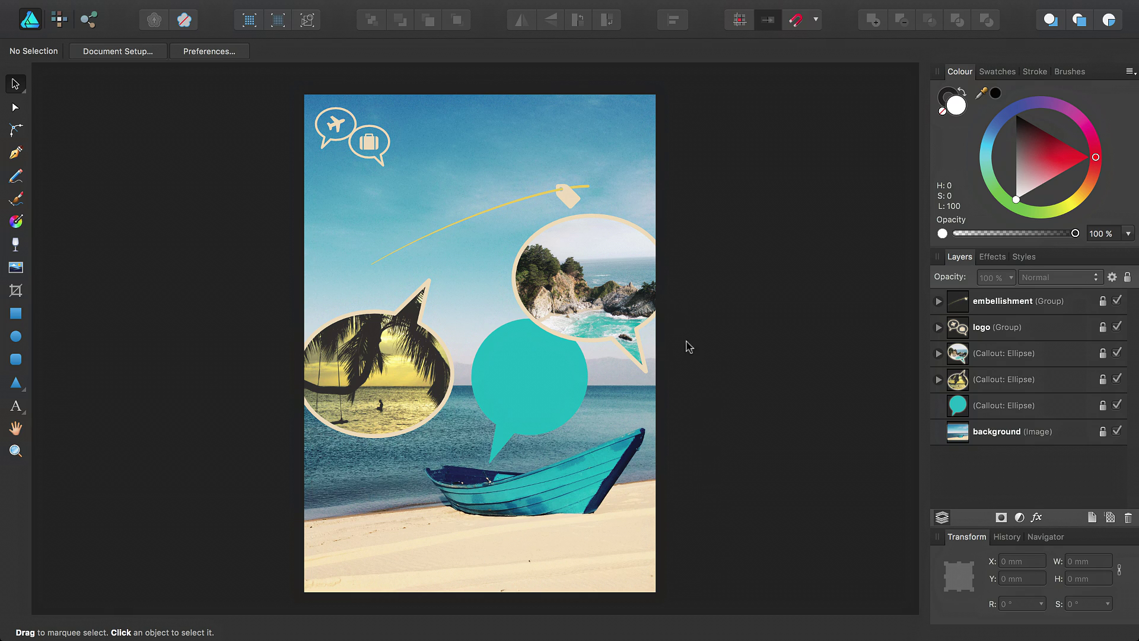
Step: Zoom in on the top-left logo and type 'Talk Travel' as artistic text beside it
{"action": "left_click", "coordinate": [16, 450]}
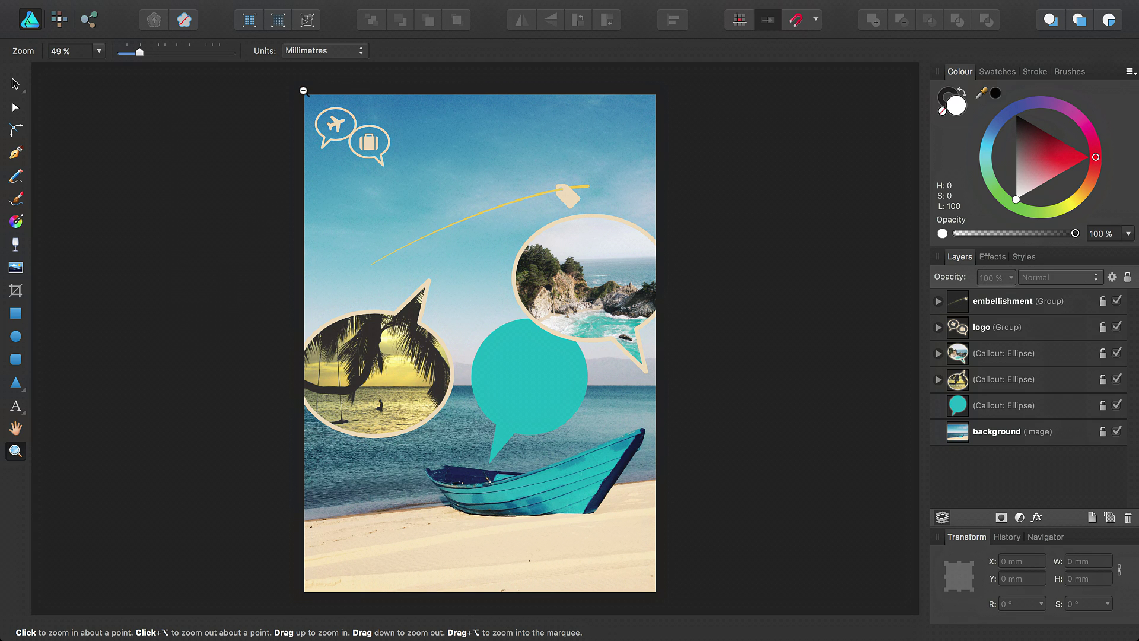
{"action": "left_click_drag", "start_coordinate": [303, 91], "coordinate": [432, 208]}
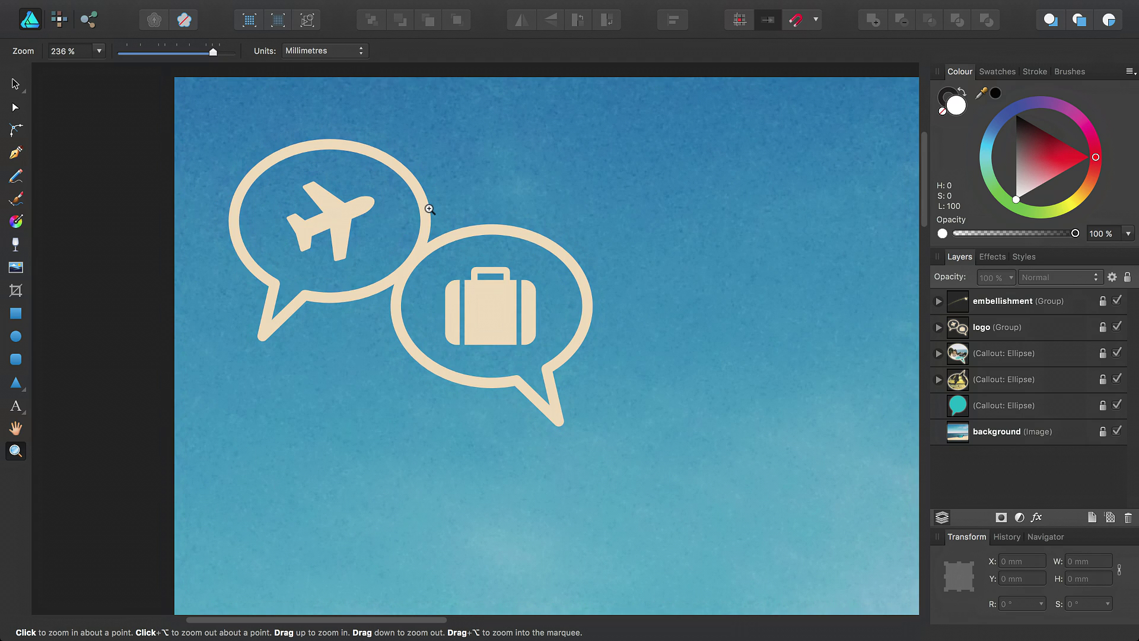
{"action": "left_click", "coordinate": [17, 408]}
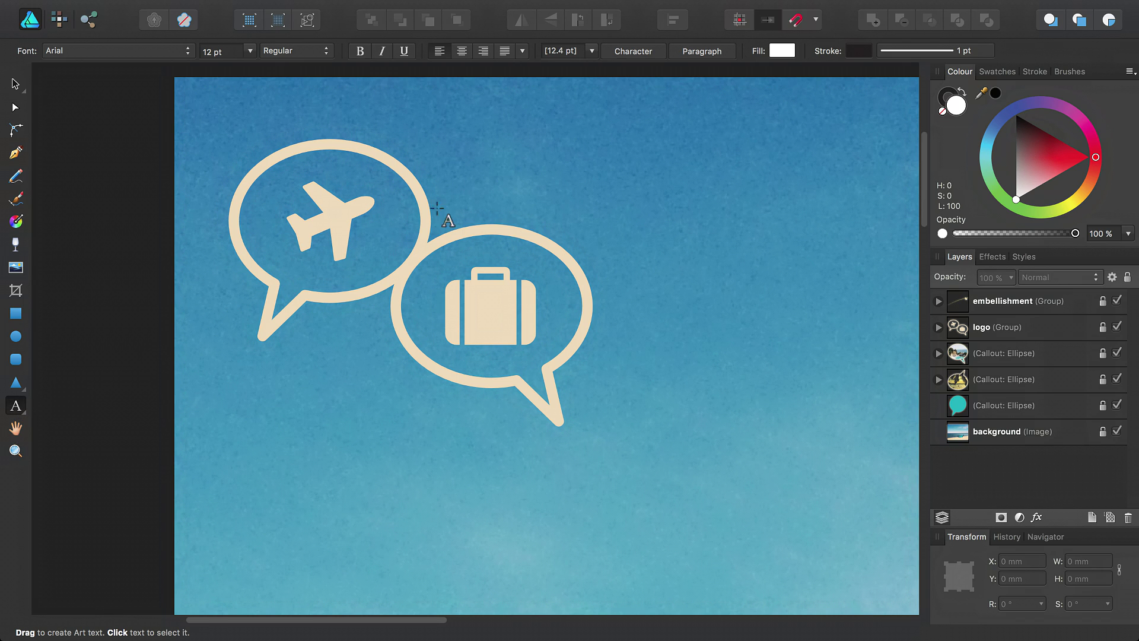
{"action": "left_click", "coordinate": [481, 152]}
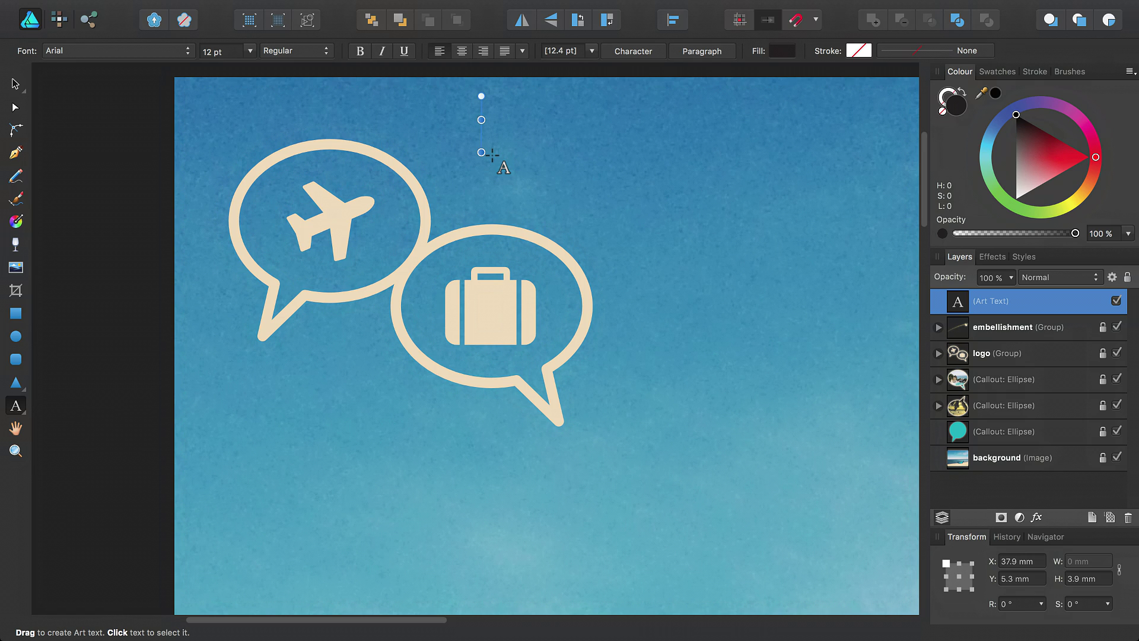
{"action": "type", "text": "Talk Travel"}
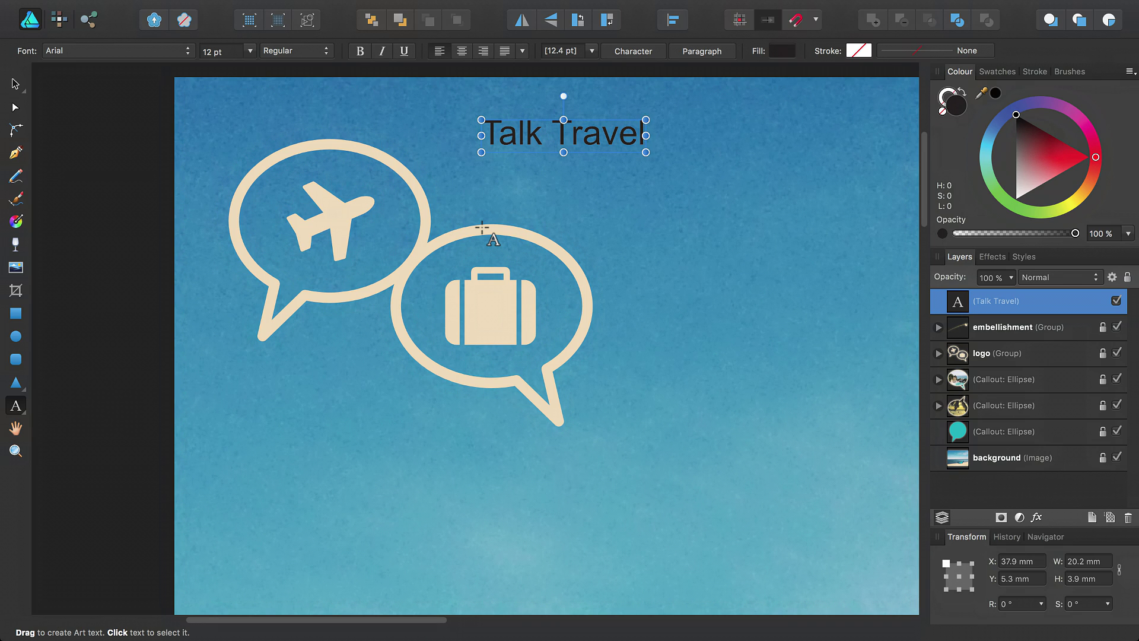
Step: Set the Talk Travel text in the SignPainter HouseScript font
{"action": "key", "text": "Escape"}
{"action": "left_click", "coordinate": [76, 52]}
{"action": "scroll", "coordinate": [119, 391], "scroll_direction": "down", "scroll_amount": 15}
{"action": "left_click", "coordinate": [126, 504]}
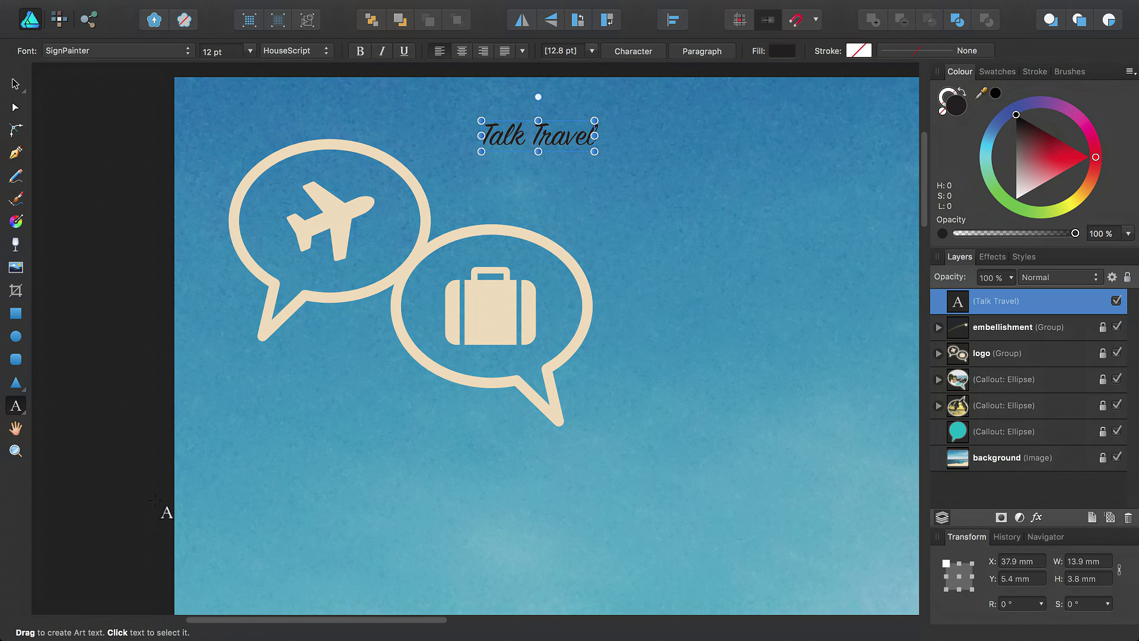
Step: Fill Talk Travel with the cream swatch from the Beach palette
{"action": "left_click", "coordinate": [999, 72]}
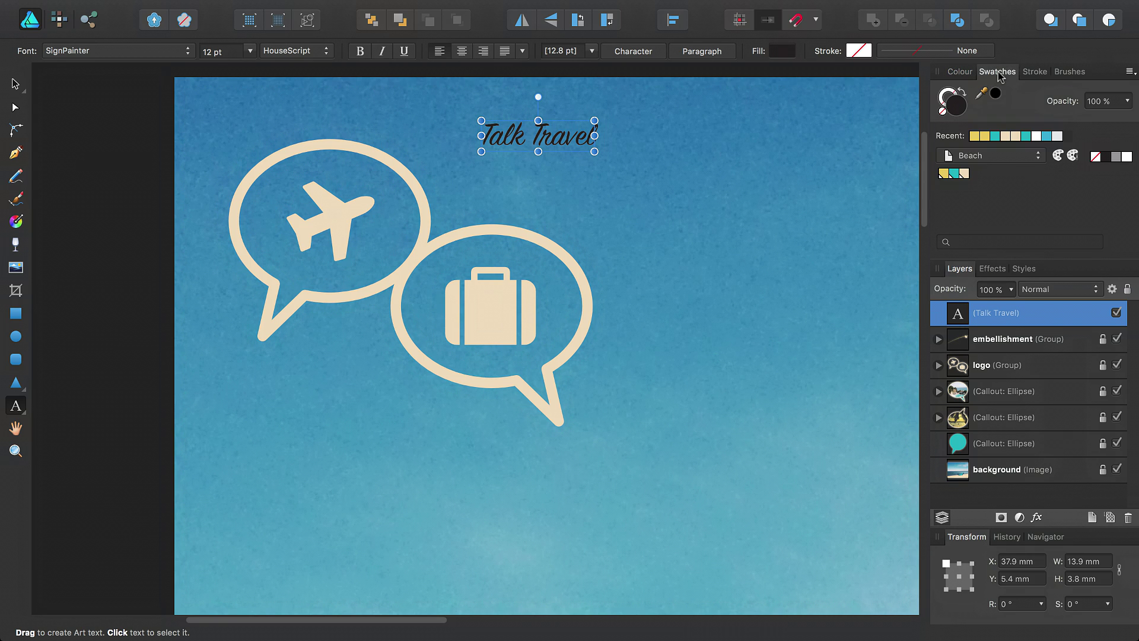
{"action": "left_click", "coordinate": [964, 174]}
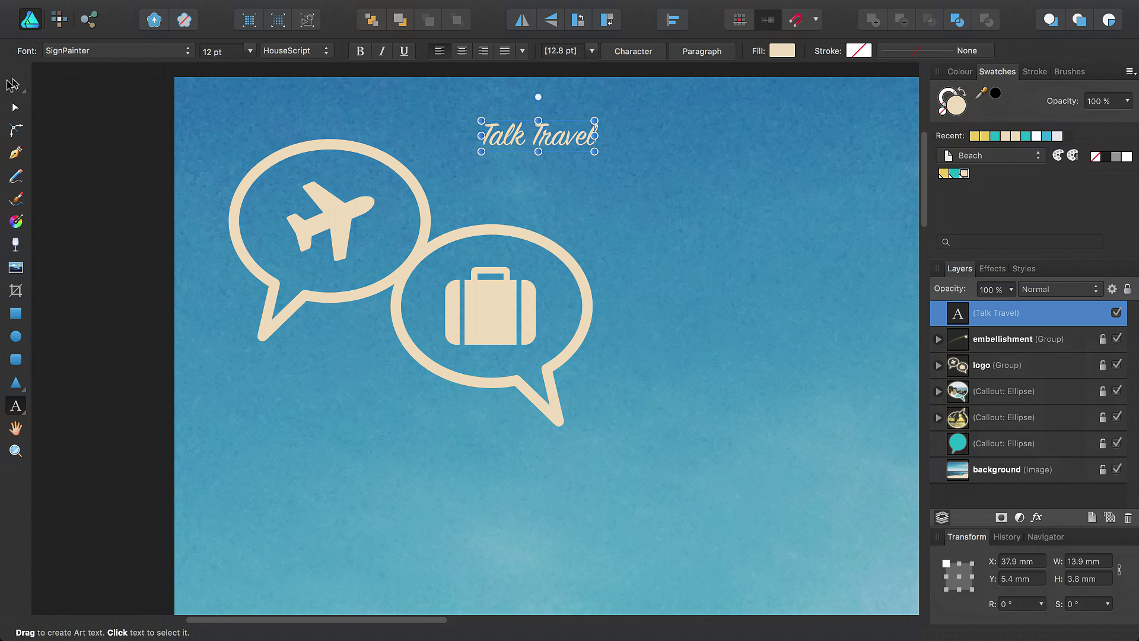
{"action": "left_click", "coordinate": [16, 86]}
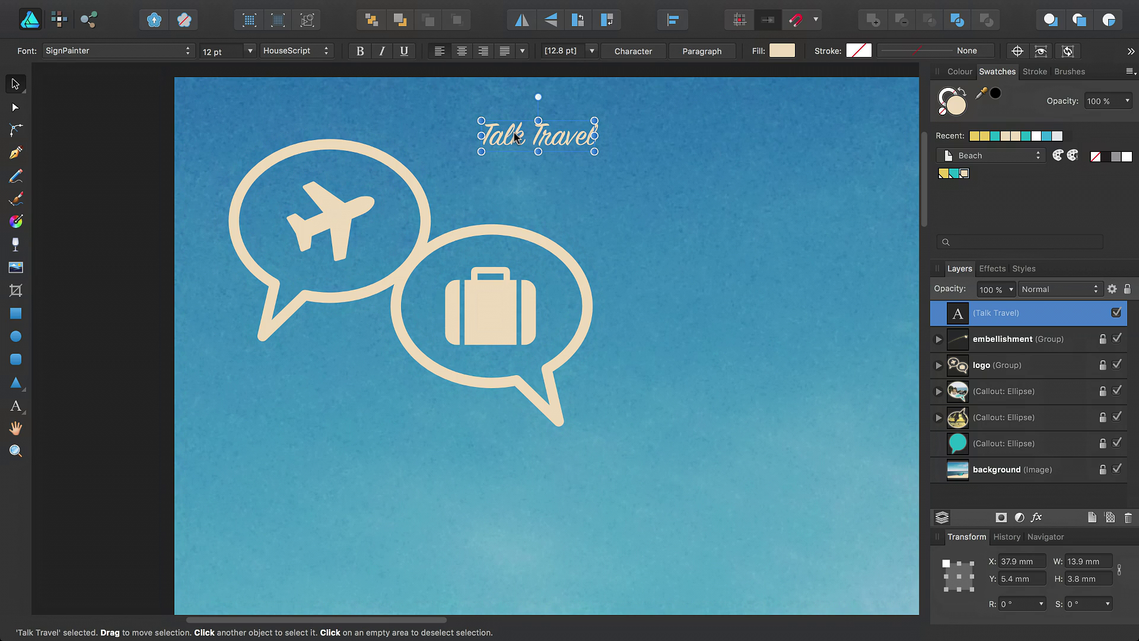
Step: Move Talk Travel beneath the logo bubbles and enlarge it to 30 pt
{"action": "left_click_drag", "start_coordinate": [516, 137], "coordinate": [305, 410]}
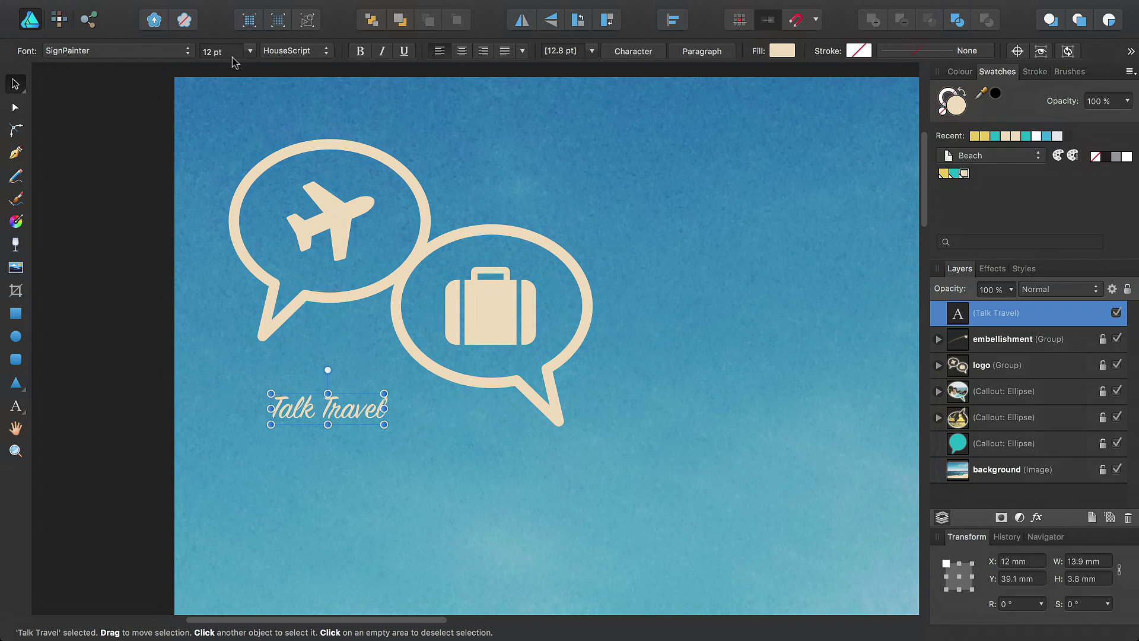
{"action": "left_click", "coordinate": [248, 51]}
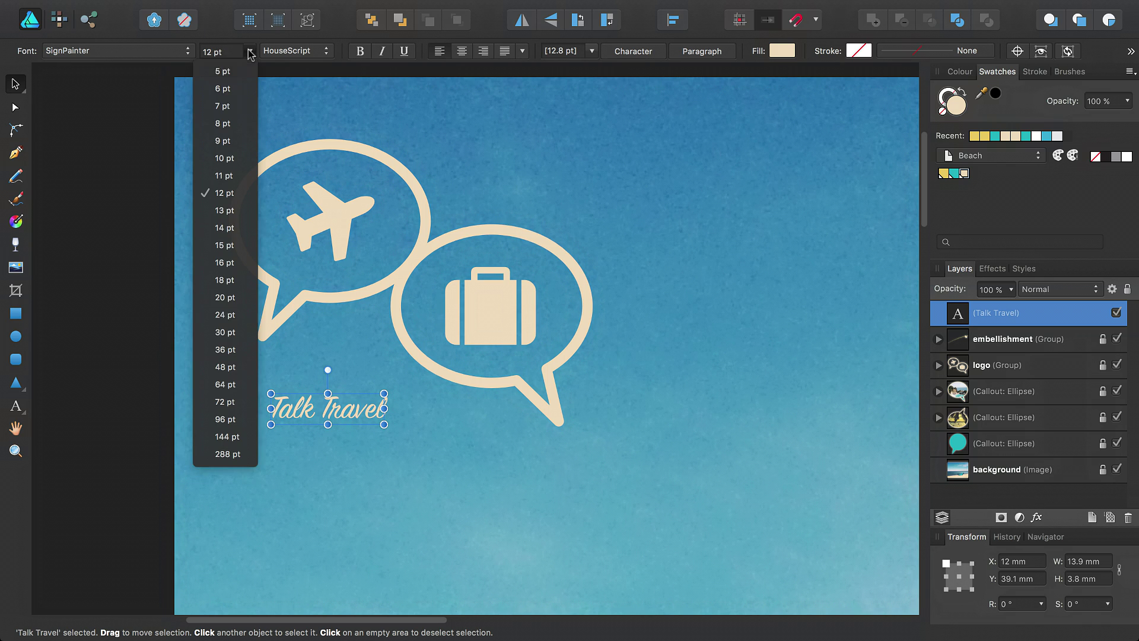
{"action": "left_click", "coordinate": [225, 332]}
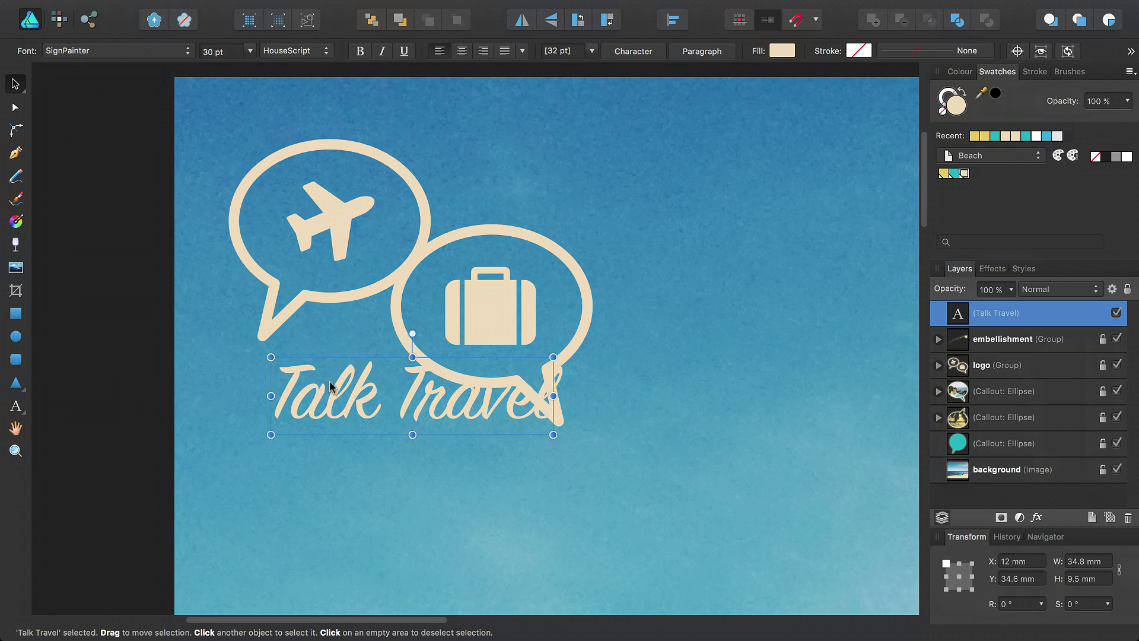
Step: Break Talk Travel onto two lines and tighten the leading to 20 pt
{"action": "double_click", "coordinate": [407, 400]}
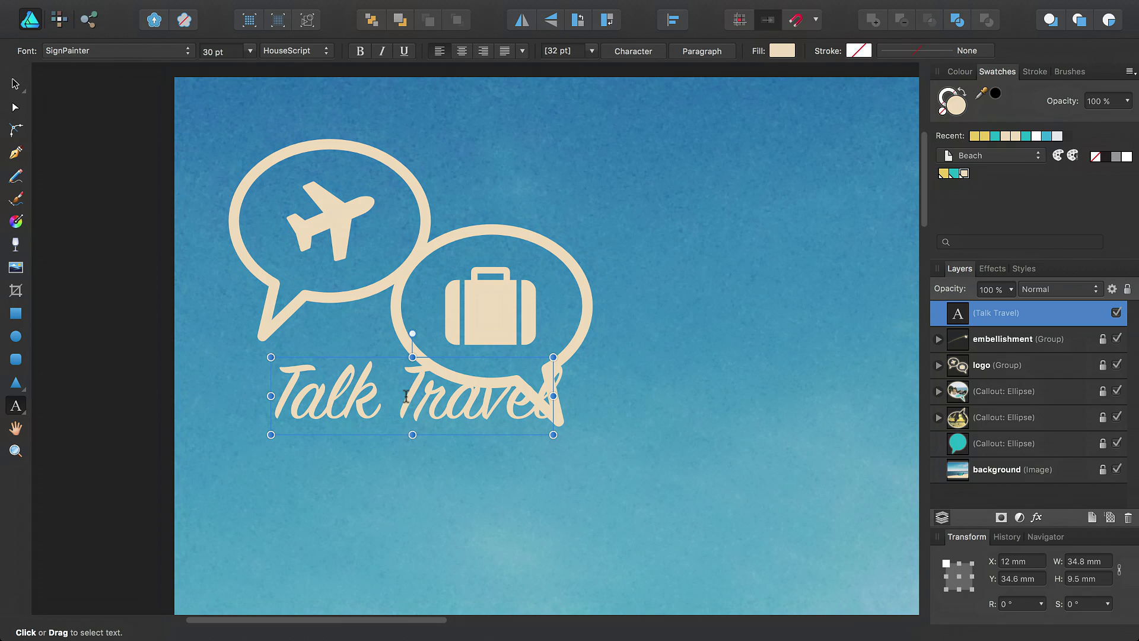
{"action": "key", "text": "BackSpace"}
{"action": "key", "text": "Return"}
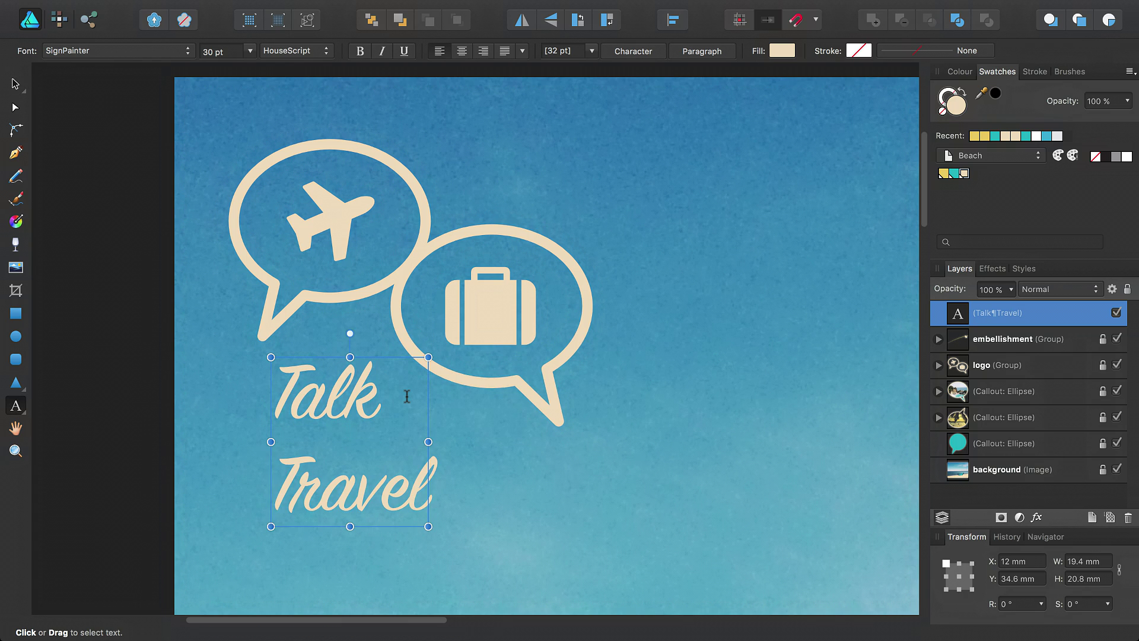
{"action": "left_click", "coordinate": [592, 52]}
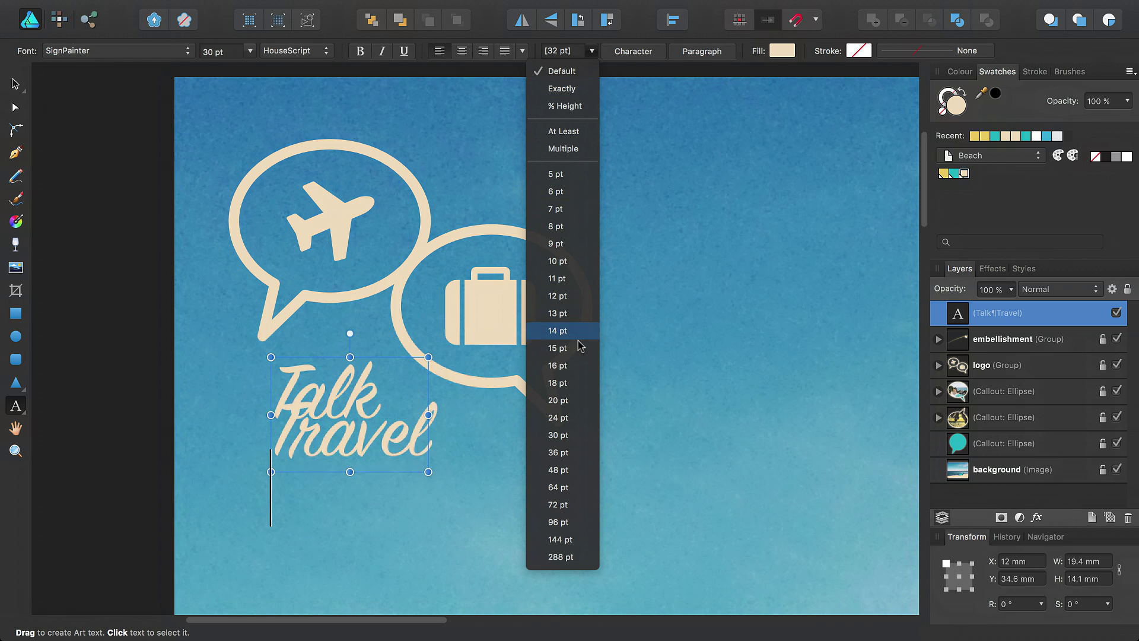
{"action": "left_click", "coordinate": [579, 400]}
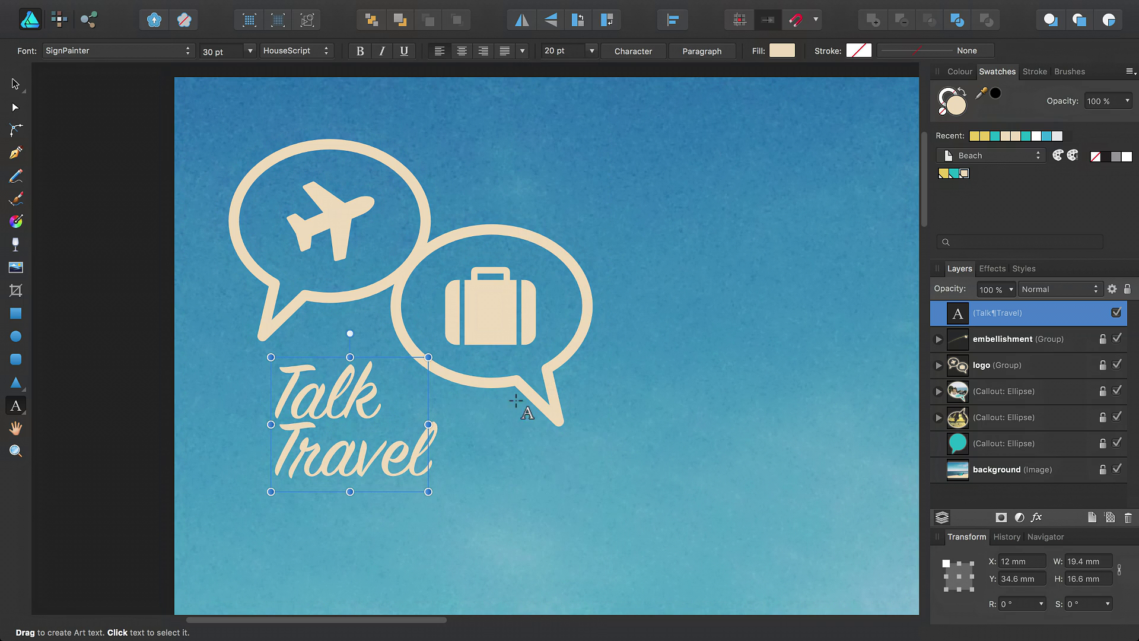
{"action": "left_click", "coordinate": [15, 86]}
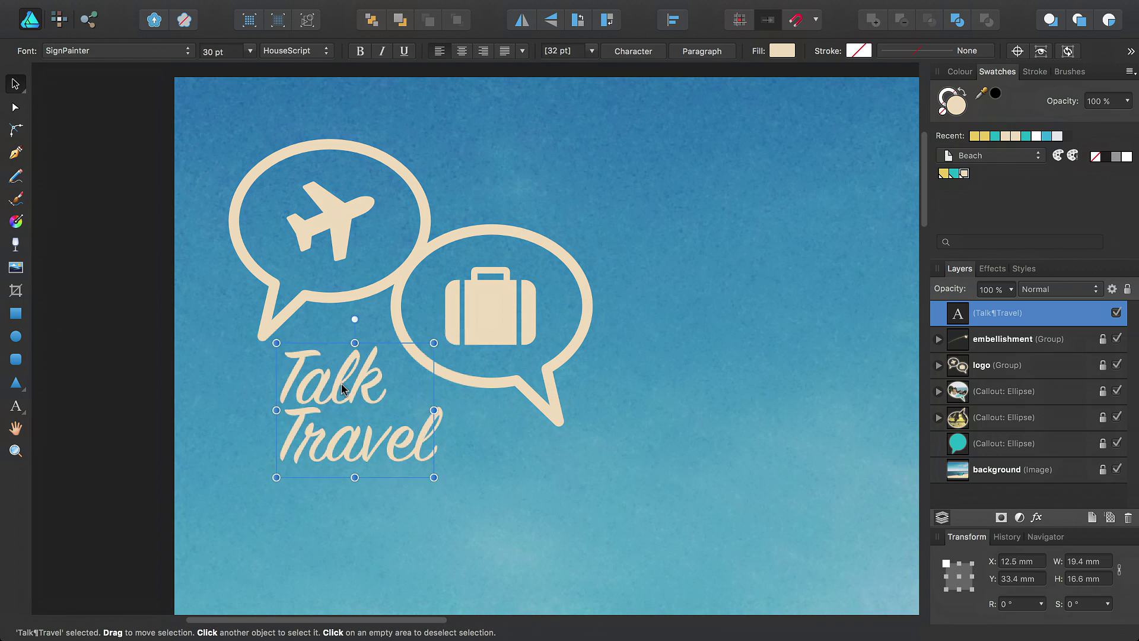
Step: Nudge Talk Travel up under the bubbles and move its layer into the logo group
{"action": "left_click_drag", "start_coordinate": [335, 406], "coordinate": [342, 373]}
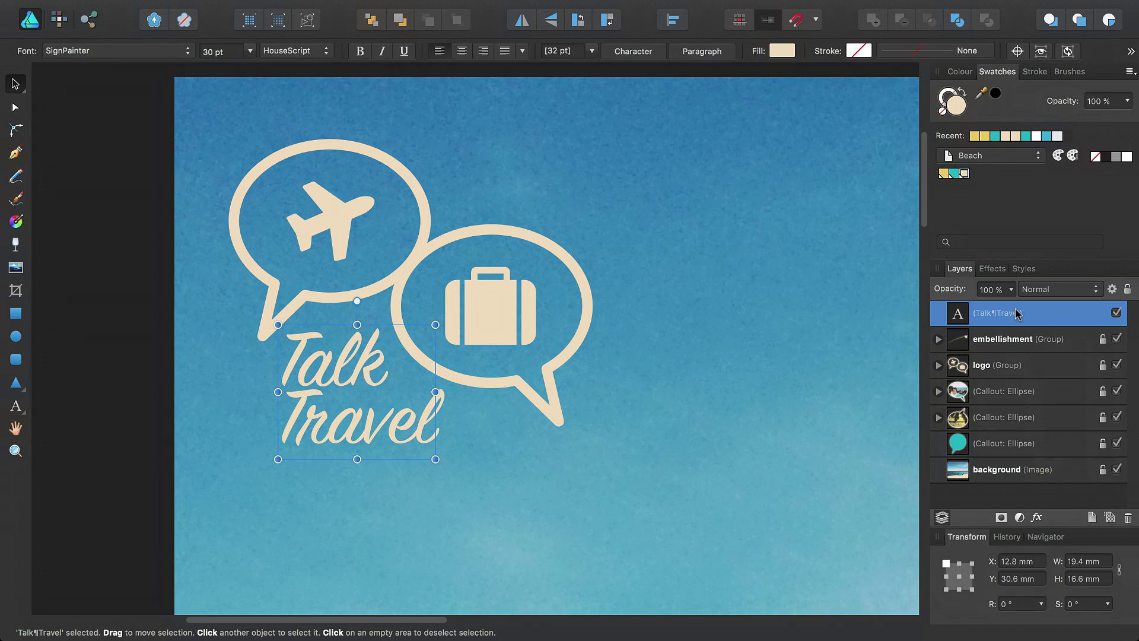
{"action": "left_click_drag", "start_coordinate": [1018, 307], "coordinate": [1010, 380]}
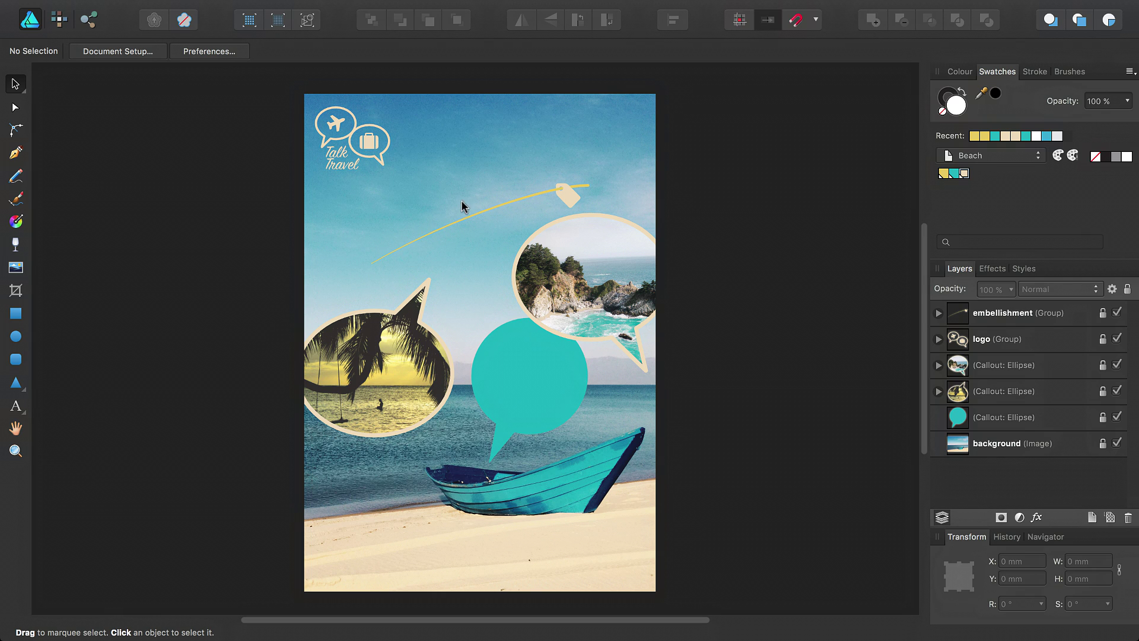
Step: Create a large artistic text object in the sky reading 'Beach & Beyond'
{"action": "key", "text": "t"}
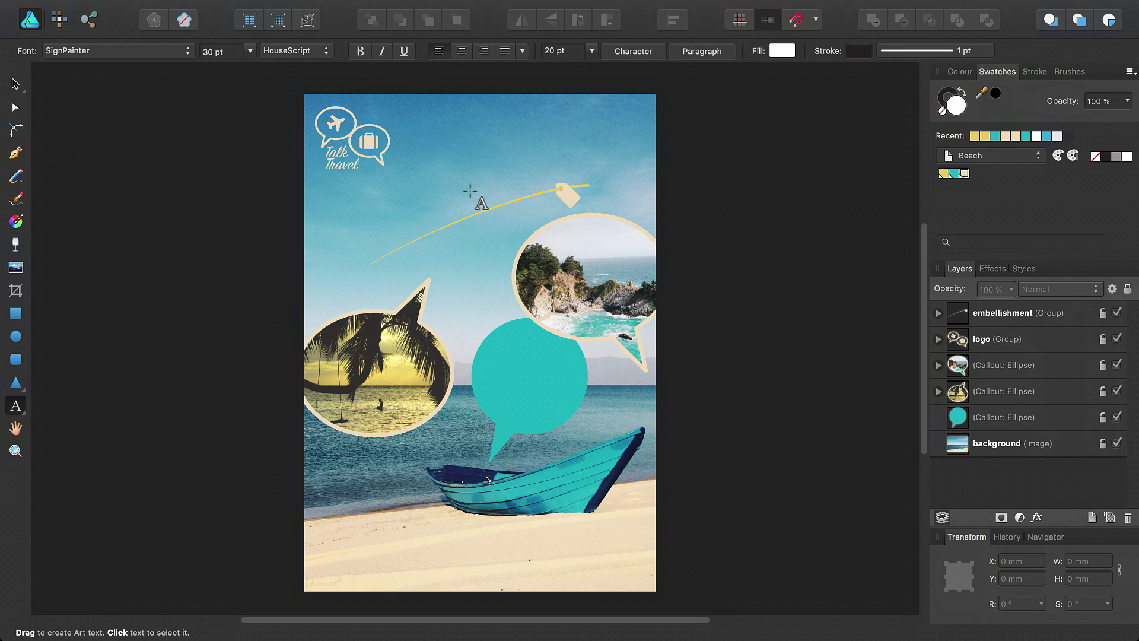
{"action": "left_click_drag", "start_coordinate": [333, 206], "coordinate": [359, 241]}
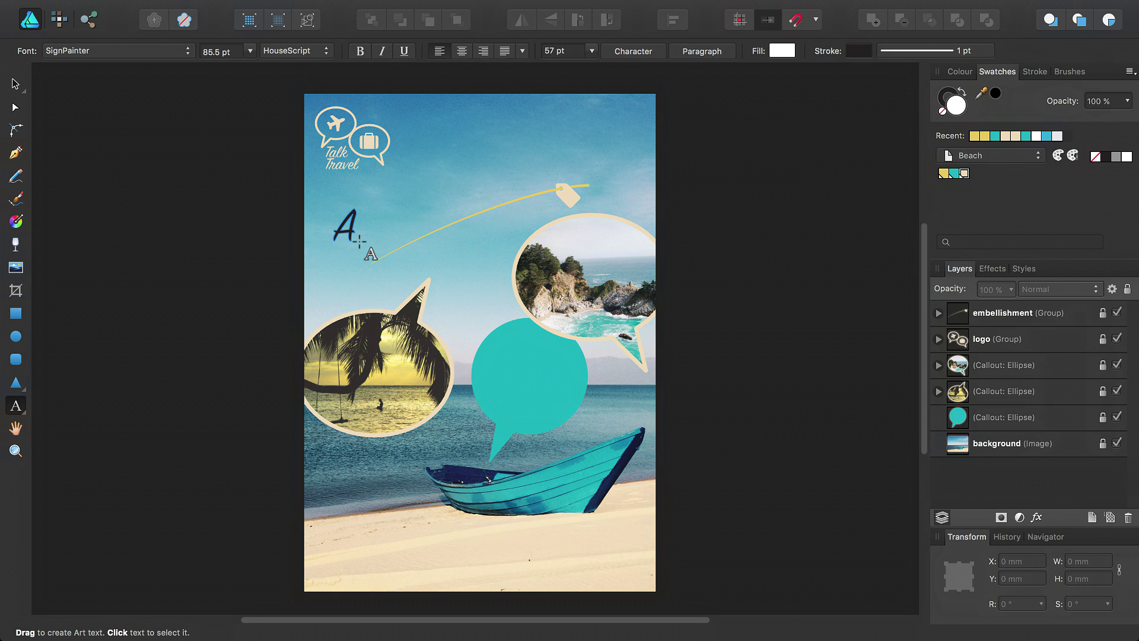
{"action": "left_click_drag", "start_coordinate": [360, 241], "coordinate": [360, 242]}
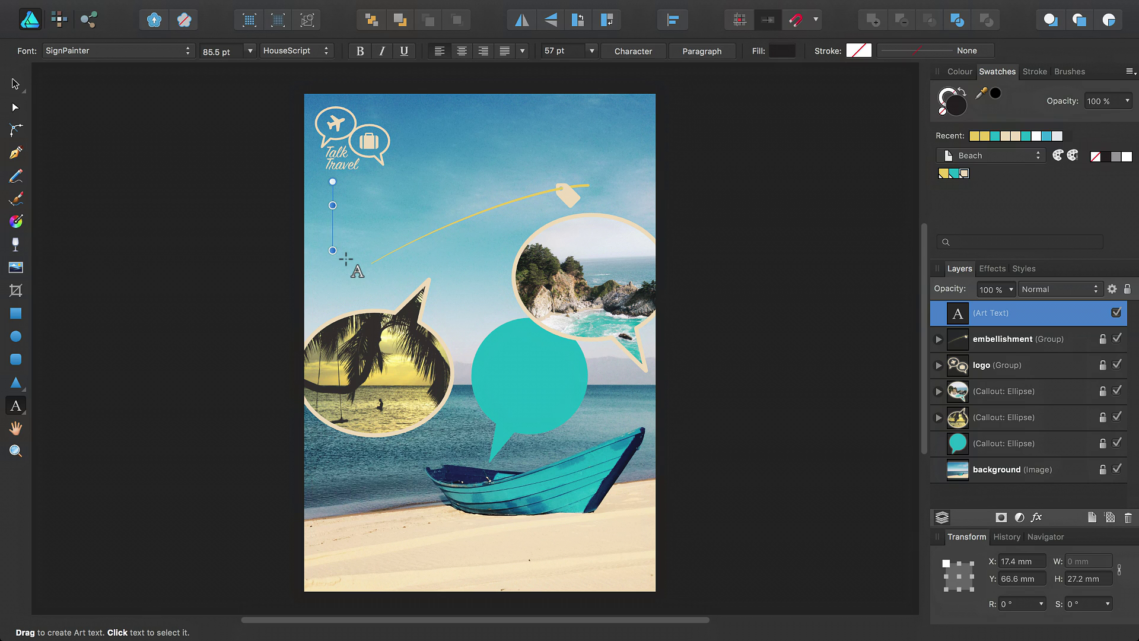
{"action": "type", "text": "Beach & Beyond"}
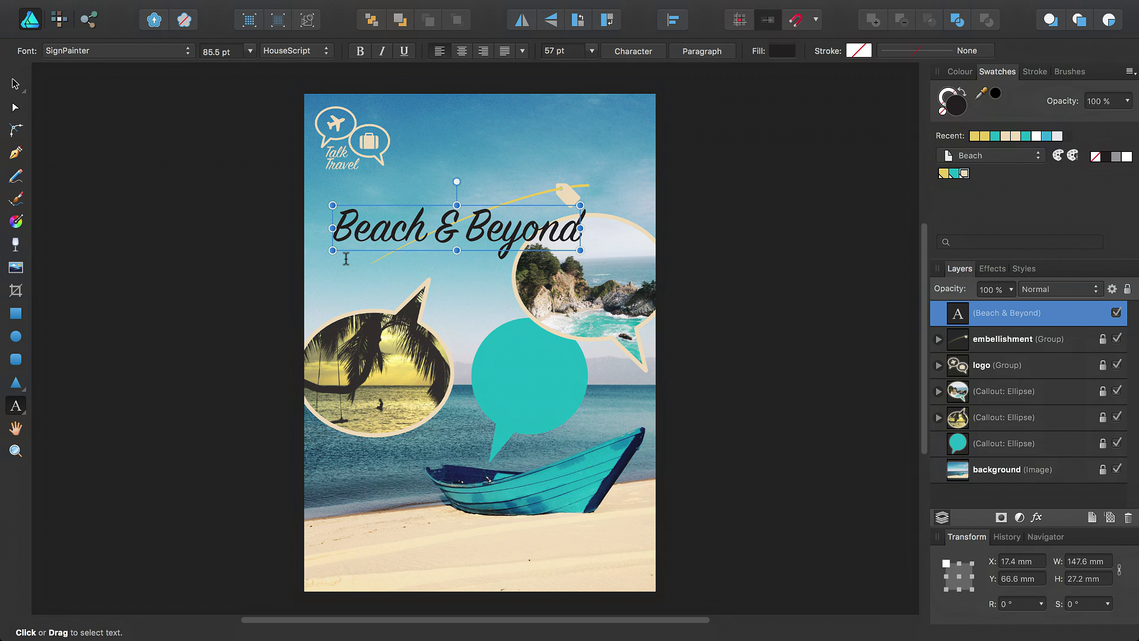
Step: Colour Beach & Beyond with the yellow Beach swatch and tilt it upward about 15°
{"action": "key", "text": "v"}
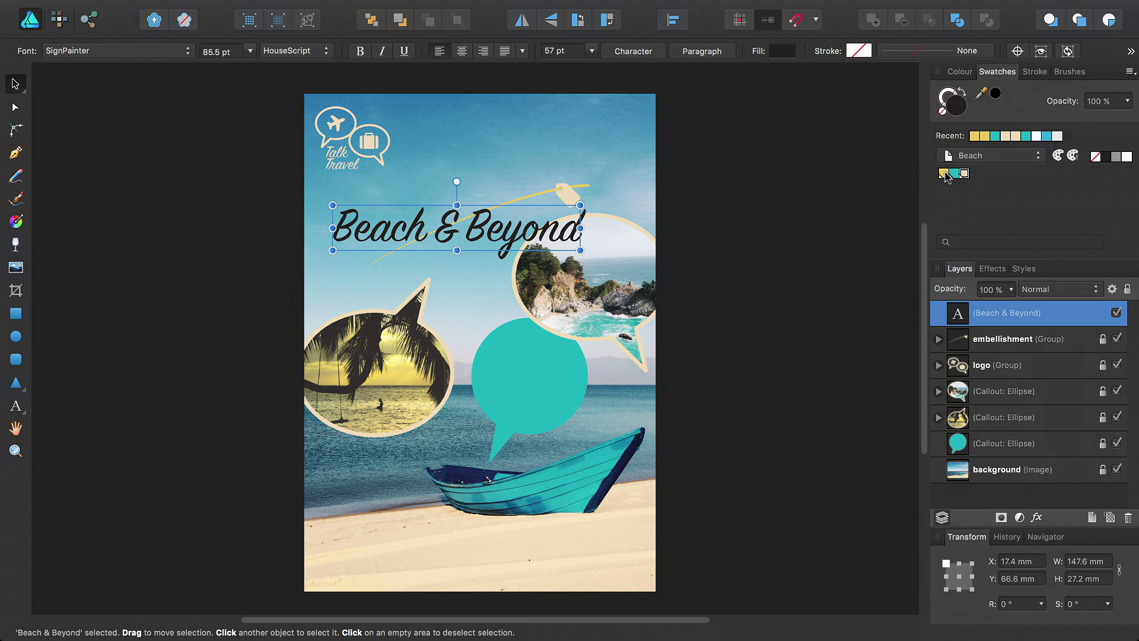
{"action": "left_click", "coordinate": [943, 174]}
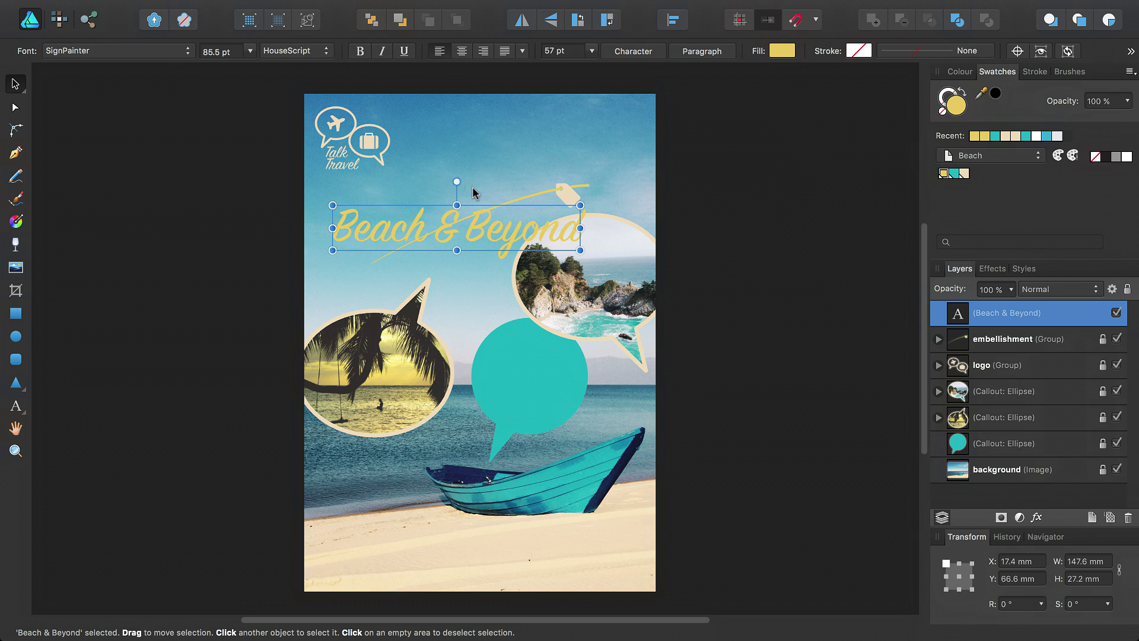
{"action": "left_click_drag", "start_coordinate": [456, 181], "coordinate": [447, 182]}
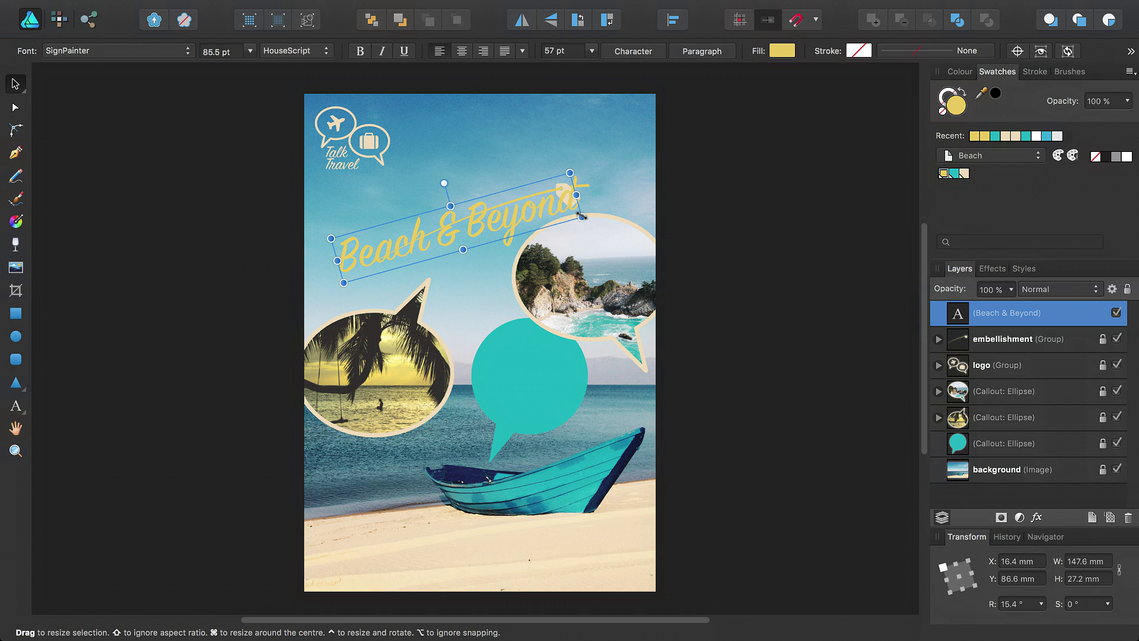
Step: Scale the Beach & Beyond title up proportionally along the sky's arc
{"action": "left_click_drag", "start_coordinate": [577, 195], "coordinate": [604, 187]}
{"action": "left_click_drag", "start_coordinate": [466, 202], "coordinate": [466, 188]}
{"action": "key", "text": "super+z"}
{"action": "key", "text": "super+z"}
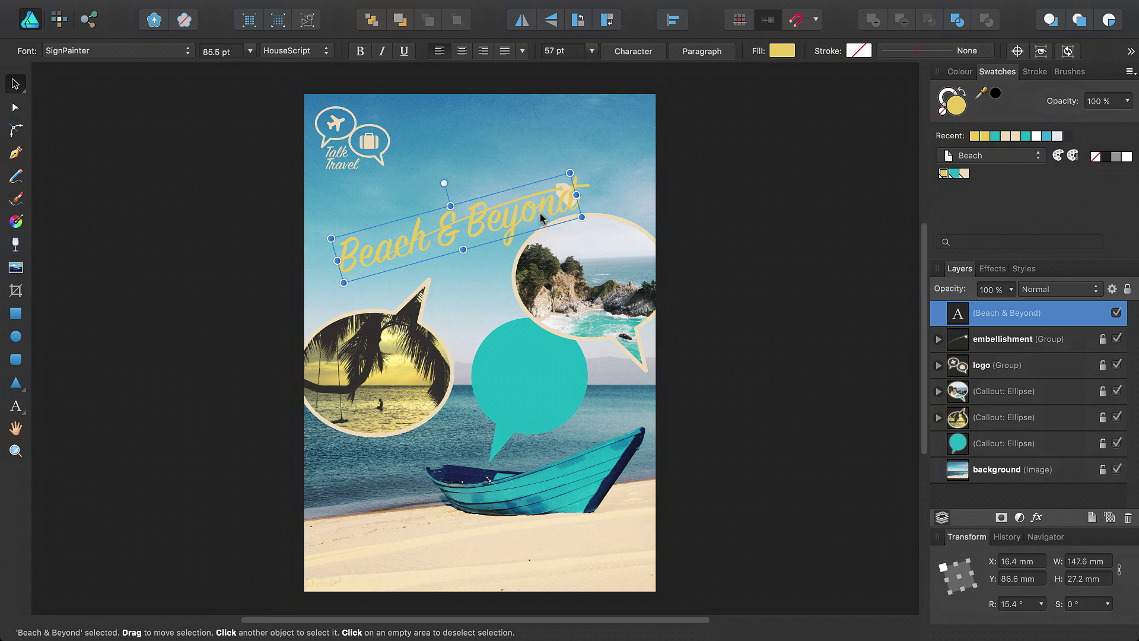
{"action": "left_click_drag", "start_coordinate": [583, 218], "coordinate": [565, 170]}
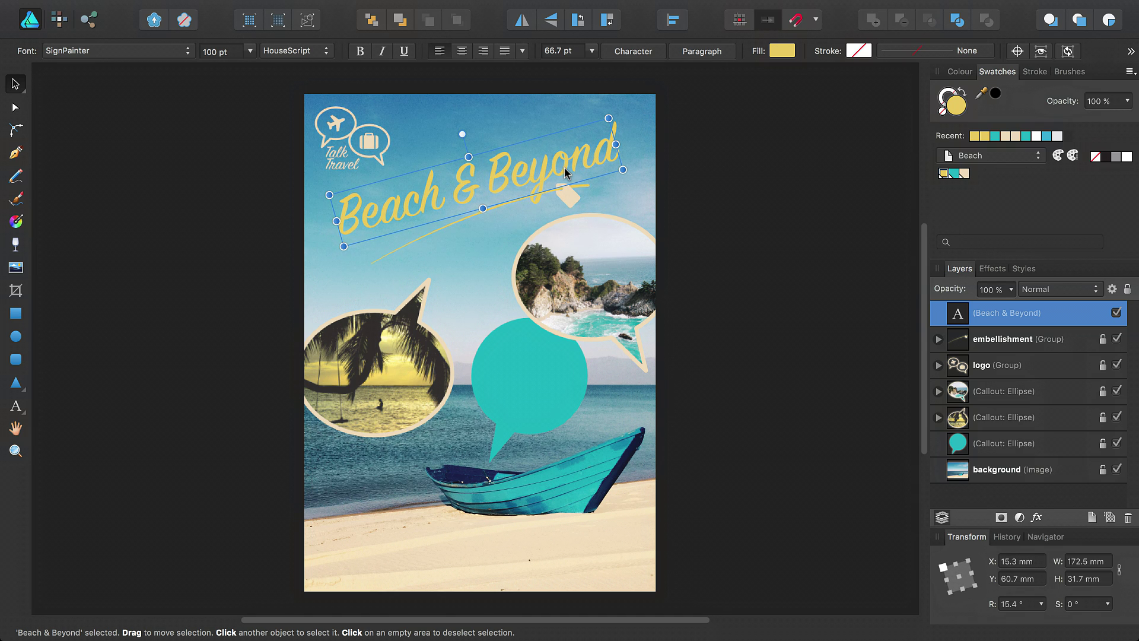
{"action": "left_click", "coordinate": [480, 248]}
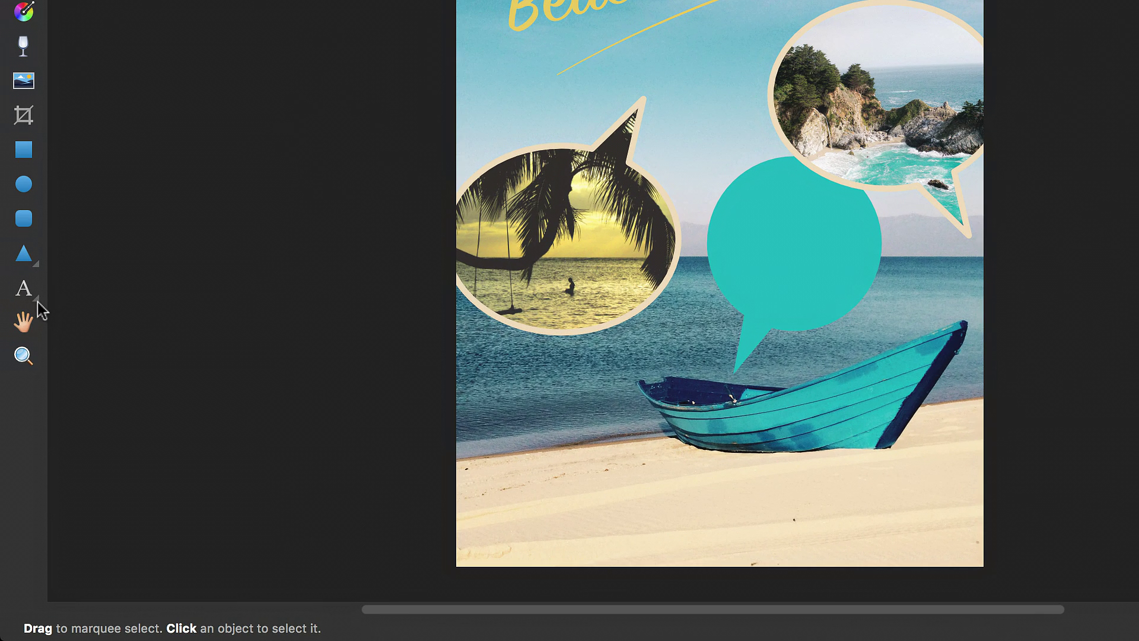
Step: Draw a frame text box about 202.2 × 34.9 mm across the bottom sand
{"action": "left_click", "coordinate": [37, 301]}
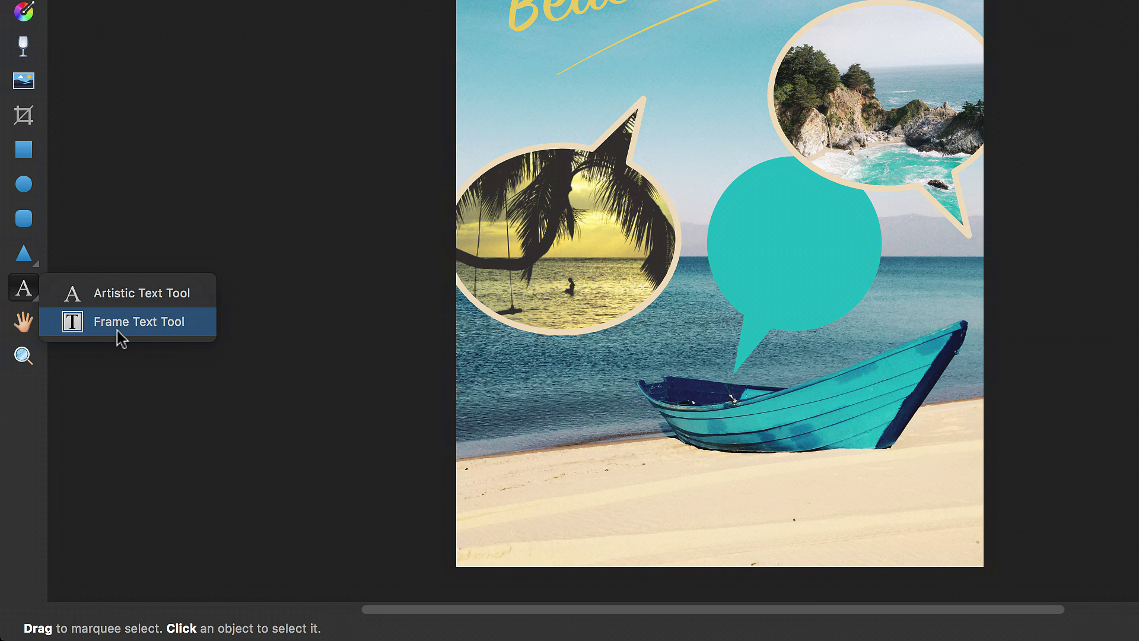
{"action": "left_click", "coordinate": [154, 331]}
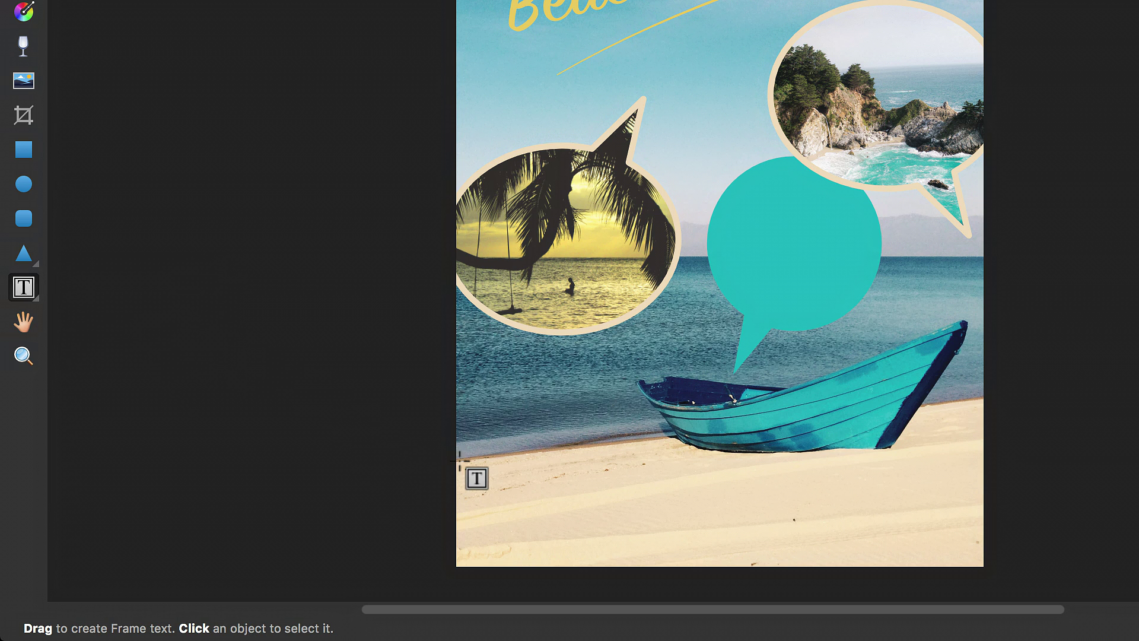
{"action": "left_click_drag", "start_coordinate": [464, 467], "coordinate": [973, 556]}
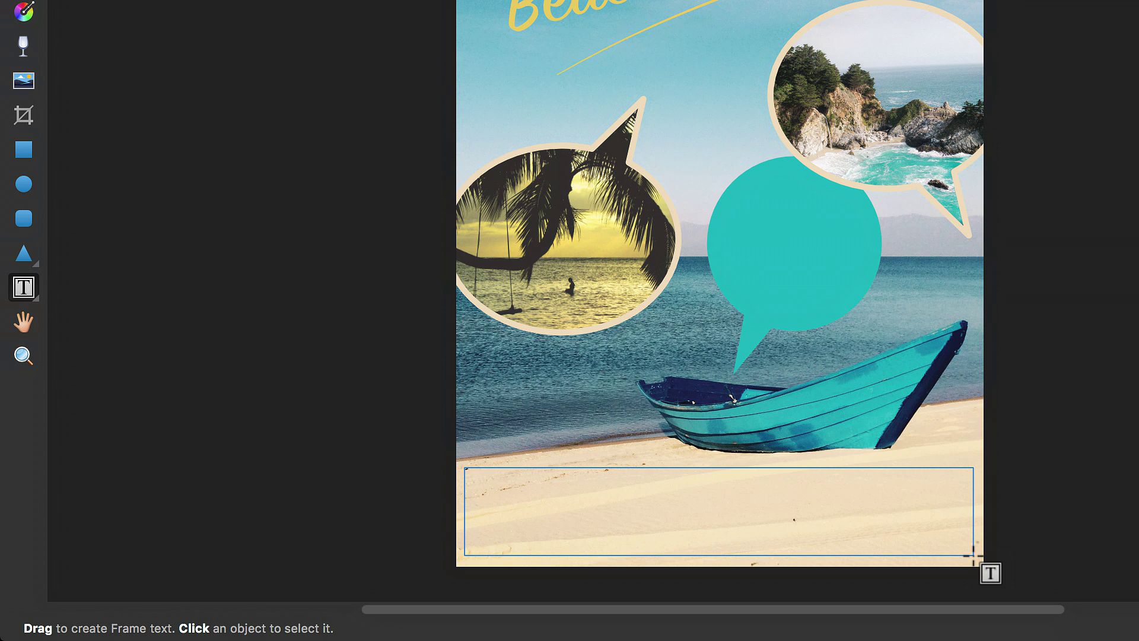
{"action": "left_click_drag", "start_coordinate": [974, 556], "coordinate": [973, 556]}
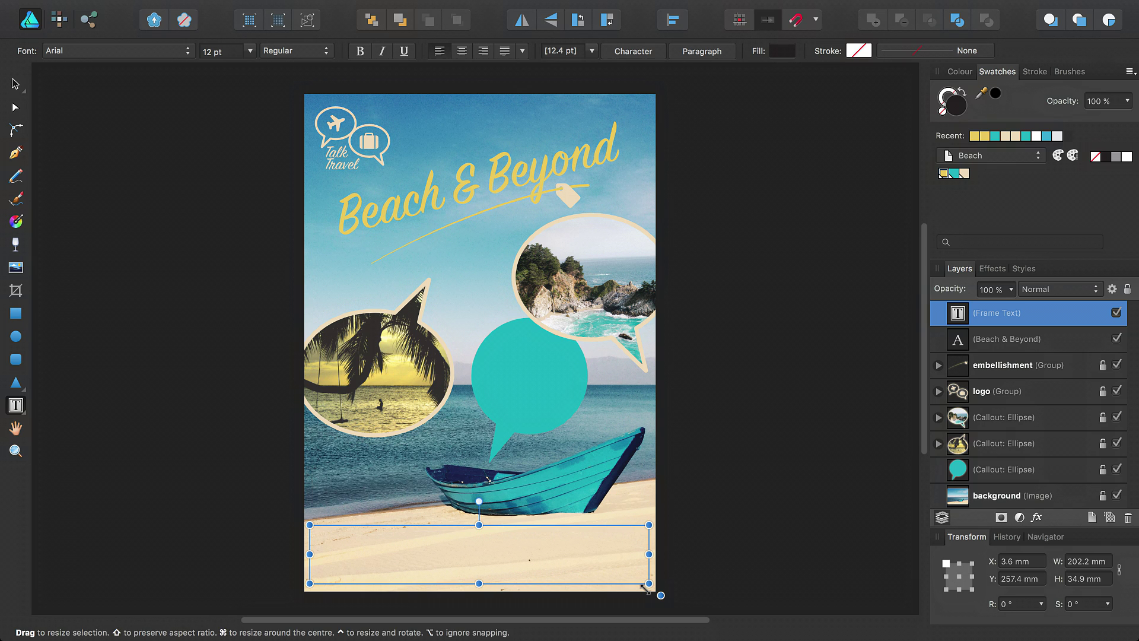
Step: Insert the text of termsandconditions.rtf from the Desktop into the bottom frame
{"action": "mouse_move", "coordinate": [184, 4]}
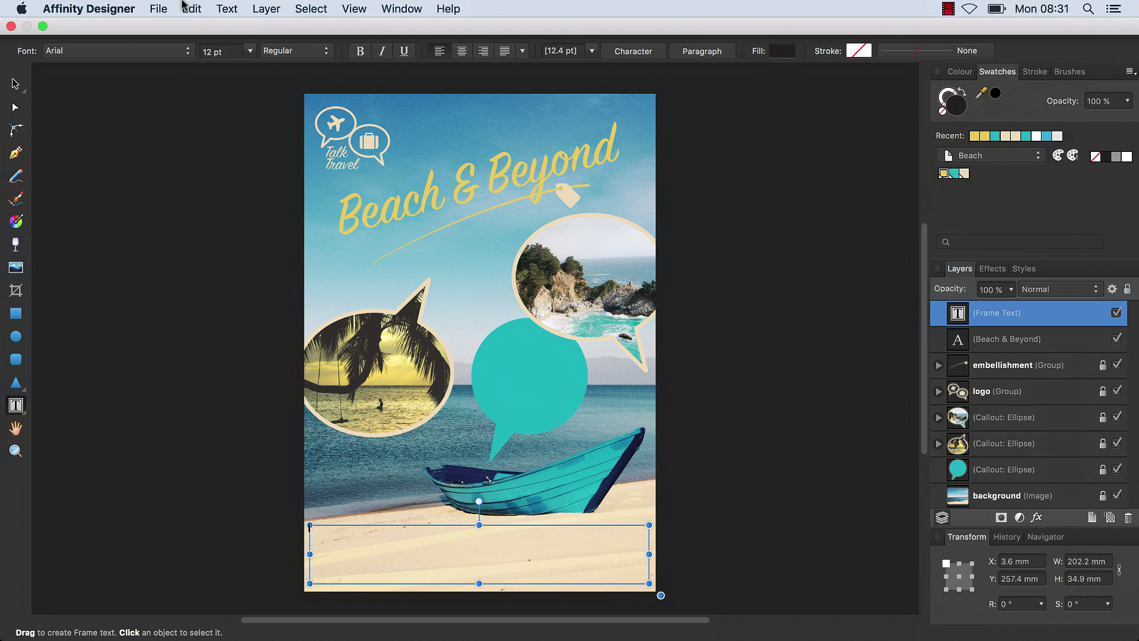
{"action": "left_click", "coordinate": [226, 10]}
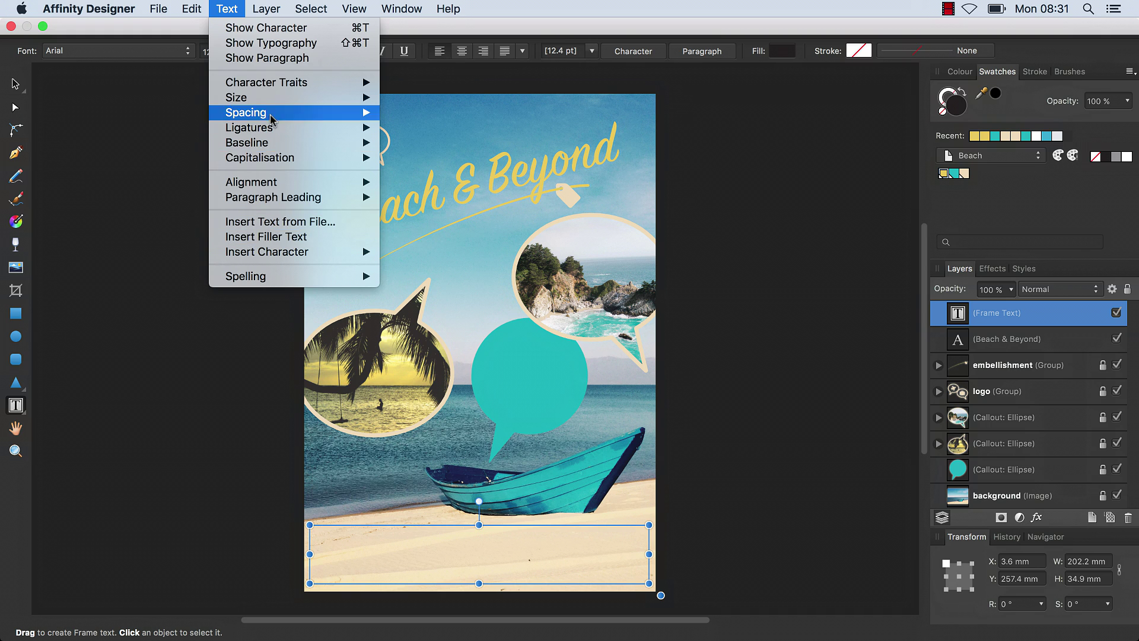
{"action": "mouse_move", "coordinate": [199, 11]}
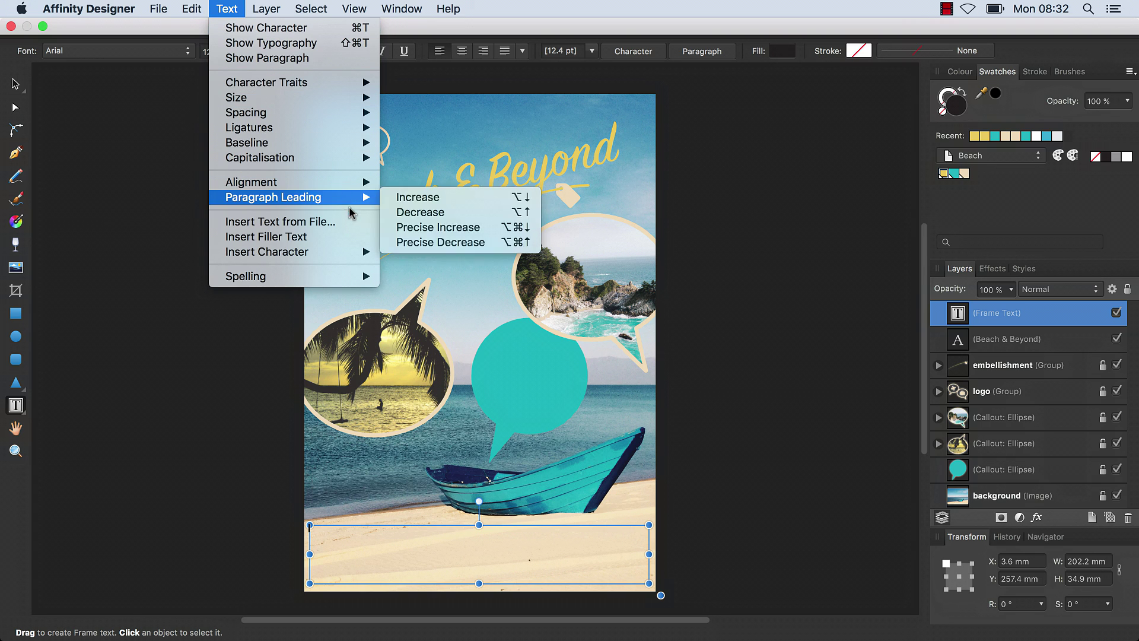
{"action": "left_click", "coordinate": [280, 222]}
{"action": "left_click", "coordinate": [611, 69]}
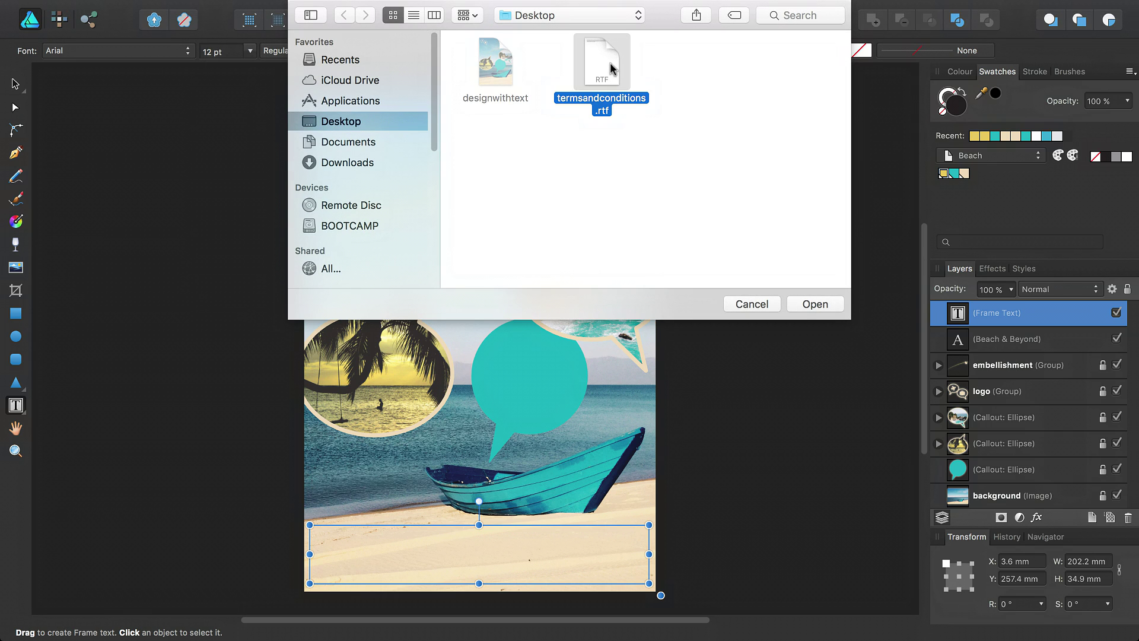
{"action": "left_click", "coordinate": [810, 304]}
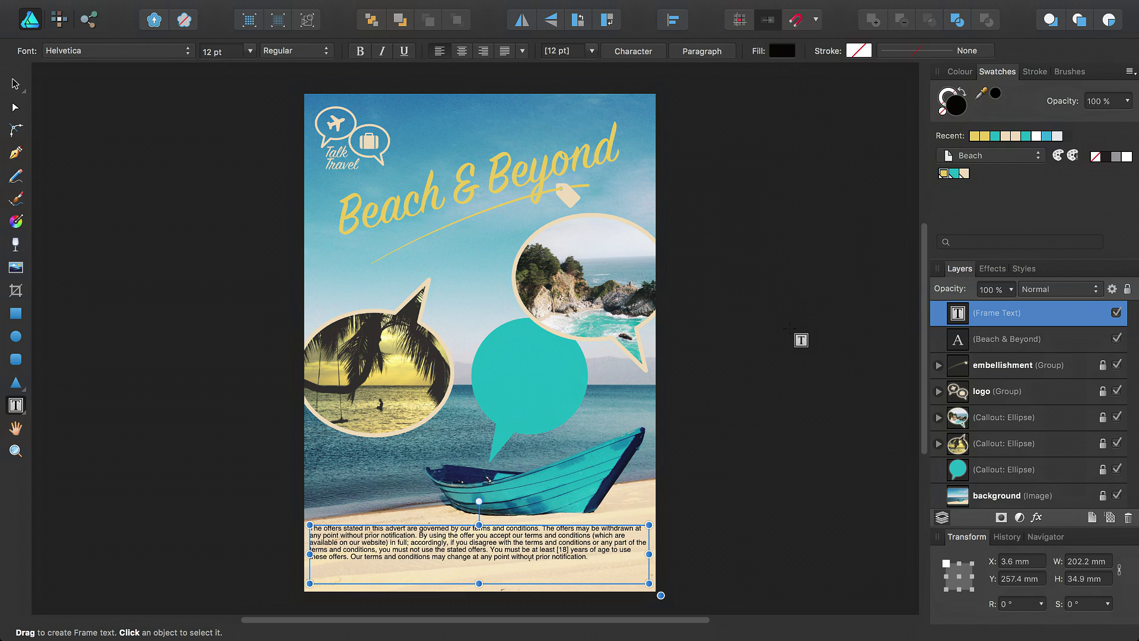
Step: Scale the terms frame down to 140.9 × 21.5 mm so its text becomes 9.6 pt
{"action": "left_click_drag", "start_coordinate": [649, 583], "coordinate": [595, 579]}
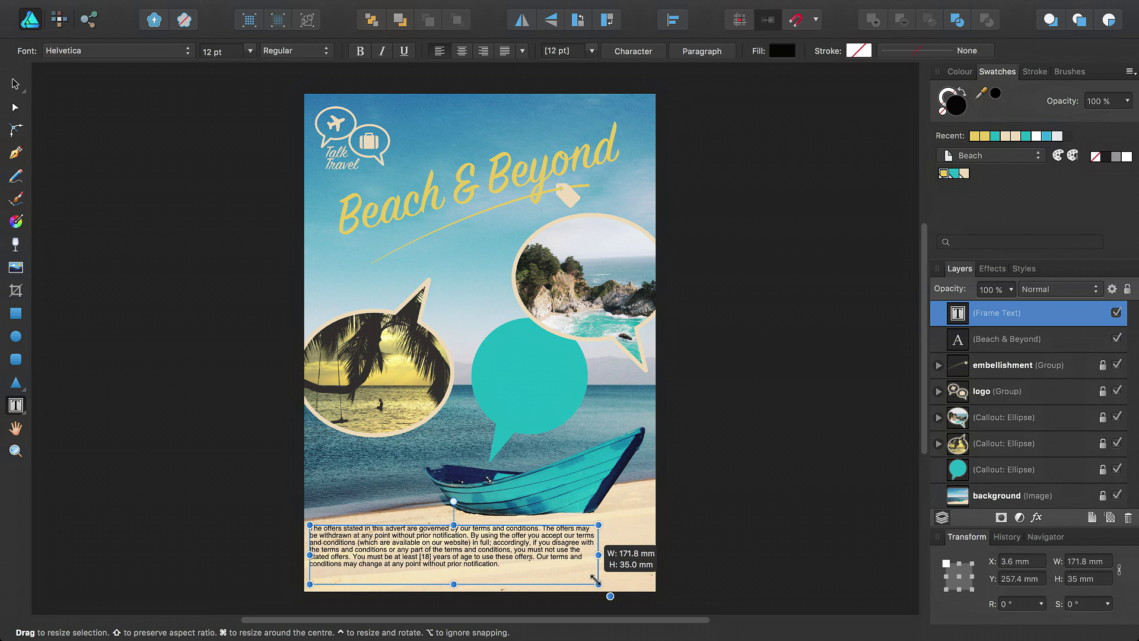
{"action": "left_click_drag", "start_coordinate": [594, 579], "coordinate": [623, 584]}
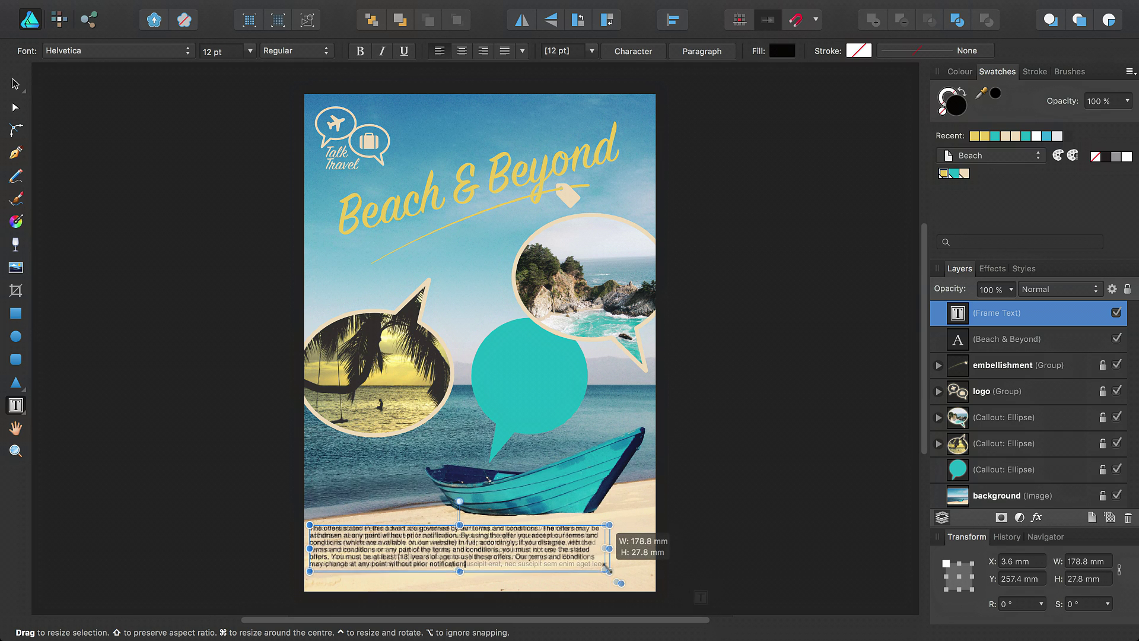
{"action": "left_click_drag", "start_coordinate": [608, 571], "coordinate": [600, 564]}
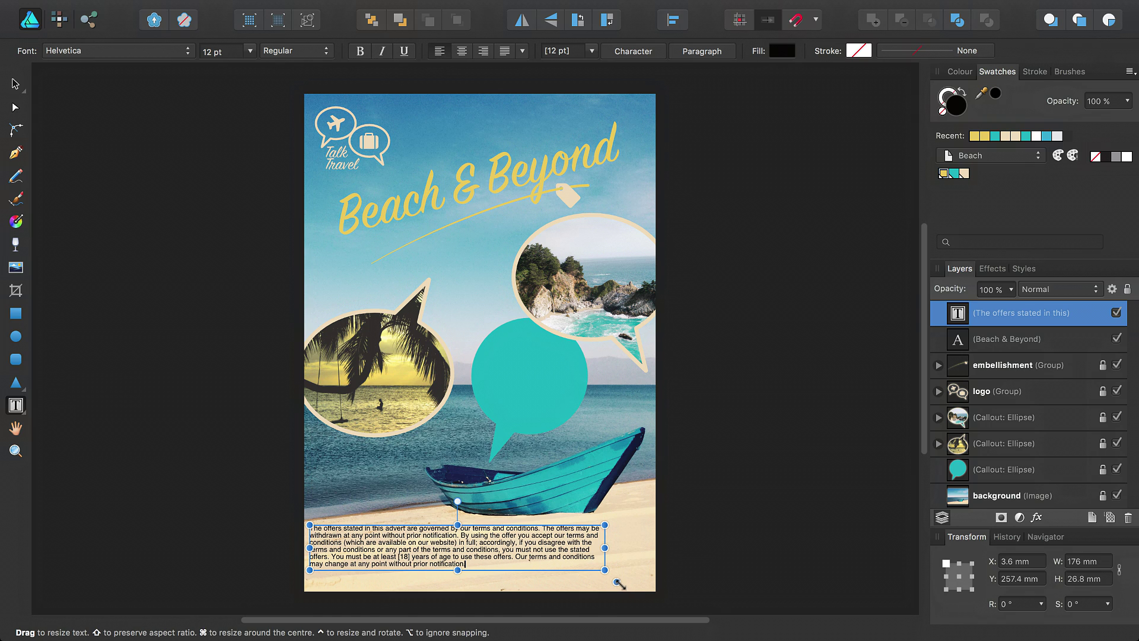
{"action": "left_click_drag", "start_coordinate": [619, 583], "coordinate": [558, 571]}
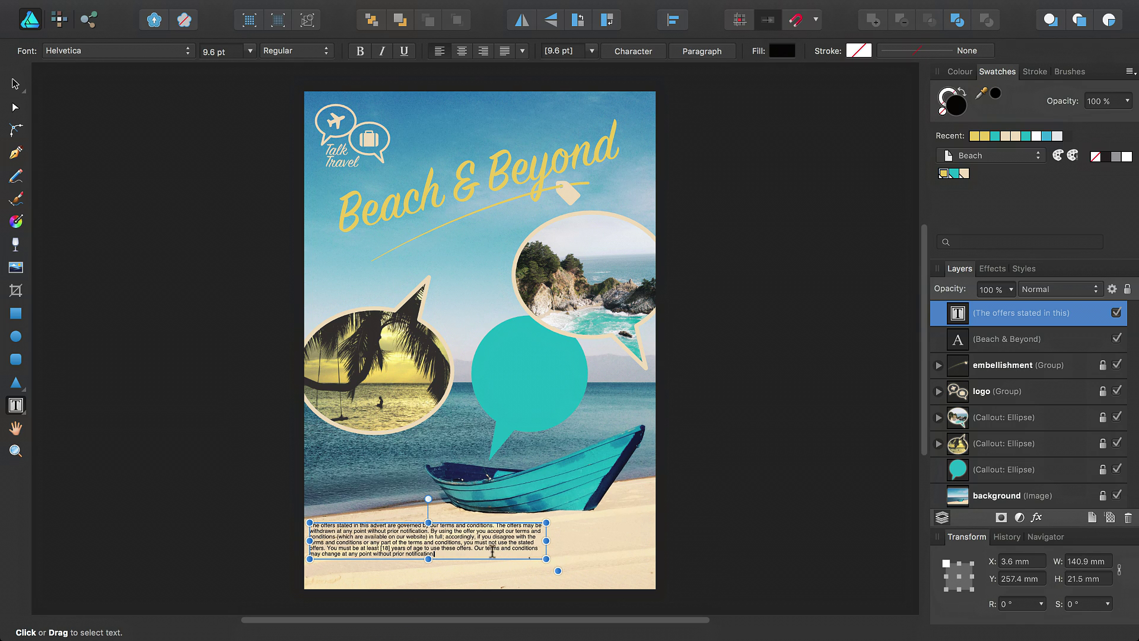
Step: Colour all the terms text teal and shift the frame right and down toward centre
{"action": "key", "text": "super+a"}
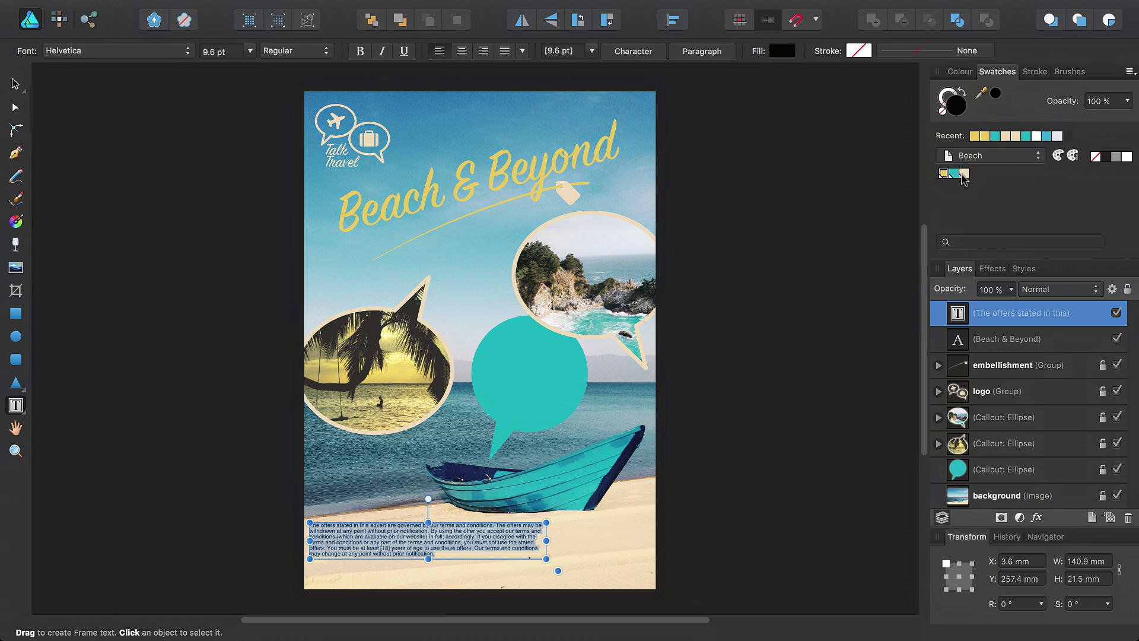
{"action": "left_click", "coordinate": [954, 174]}
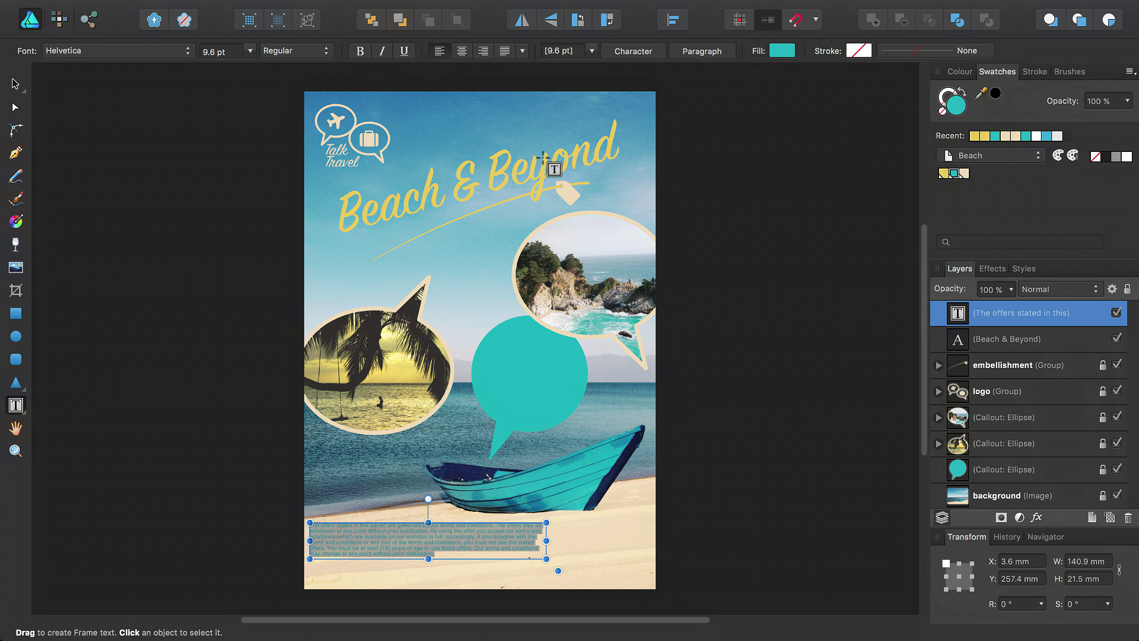
{"action": "left_click", "coordinate": [15, 84]}
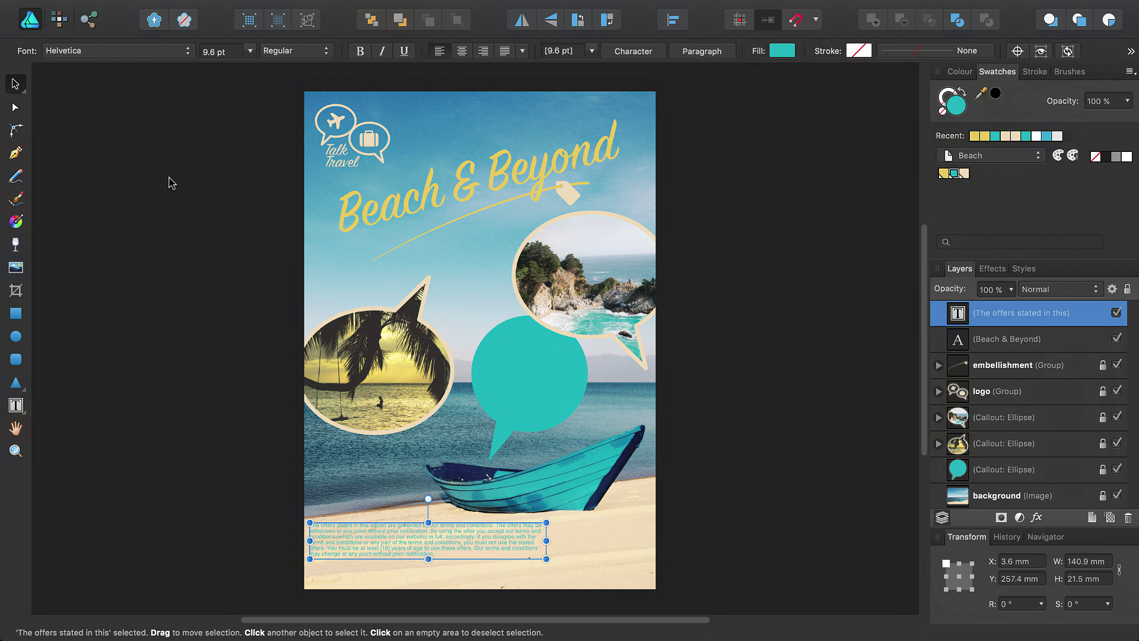
{"action": "left_click_drag", "start_coordinate": [456, 544], "coordinate": [526, 563]}
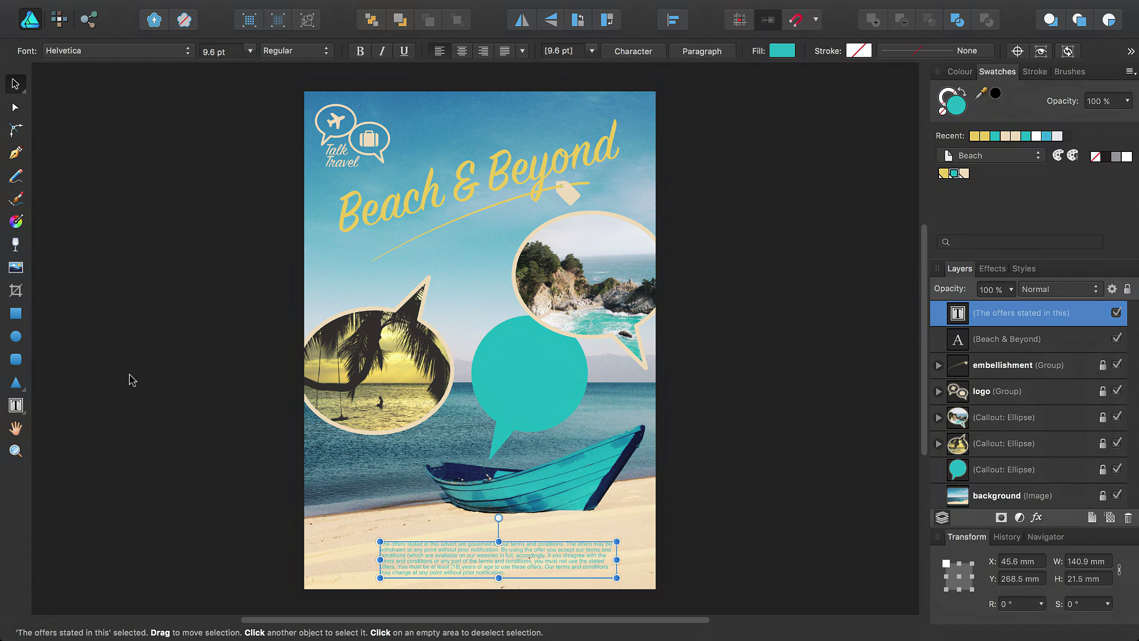
Step: Draw a white 55.4 × 55.4 mm circle centred inside the teal speech bubble
{"action": "left_click", "coordinate": [16, 338]}
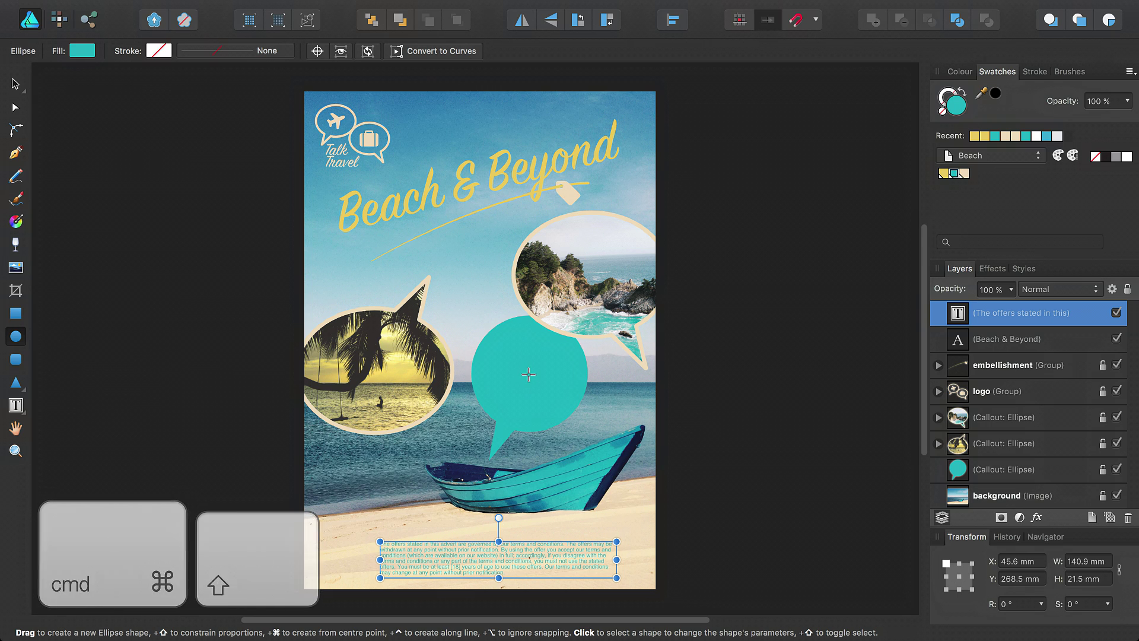
{"action": "left_click_drag", "start_coordinate": [527, 375], "coordinate": [593, 421]}
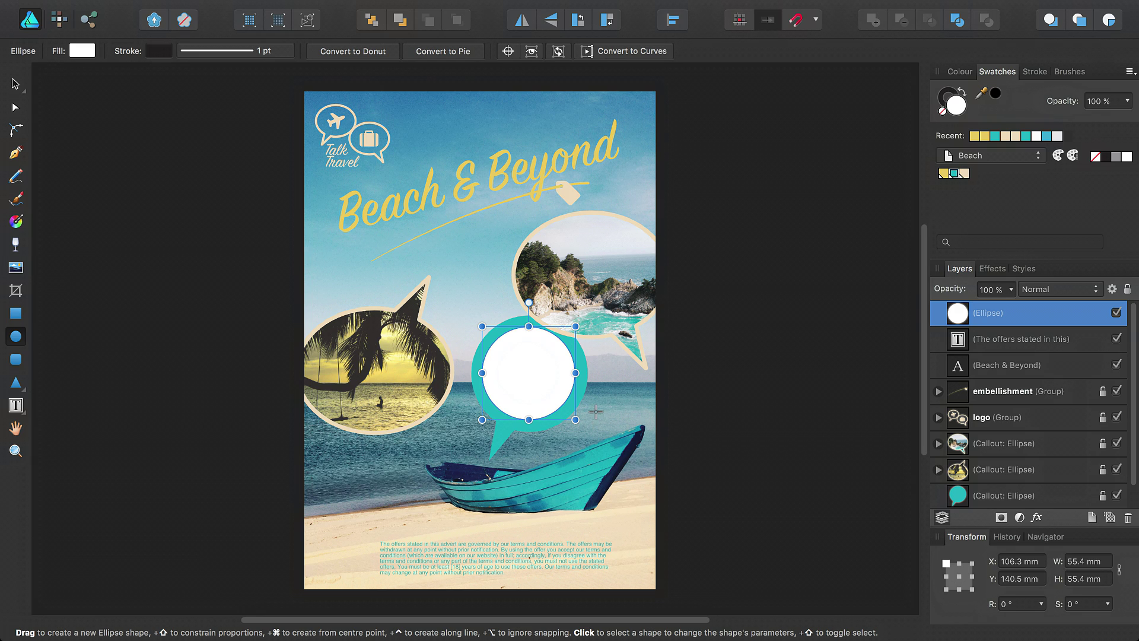
{"action": "key", "text": "t"}
{"action": "key", "text": "t"}
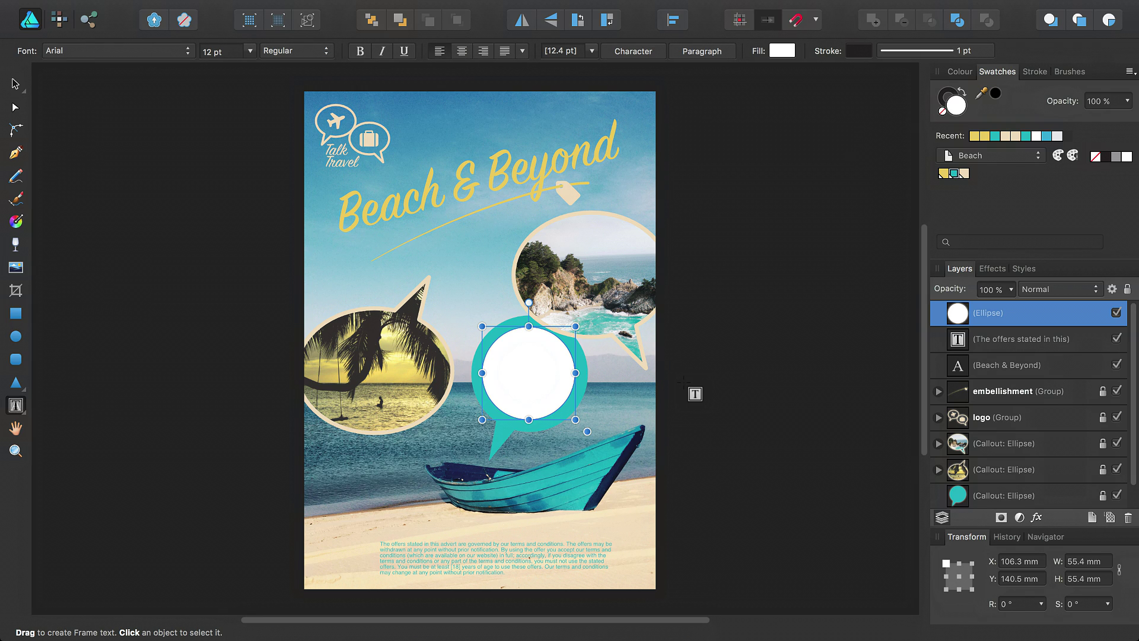
Step: Convert the white circle into a circular text frame via Layer > Convert to Text Frame
{"action": "left_click", "coordinate": [509, 365]}
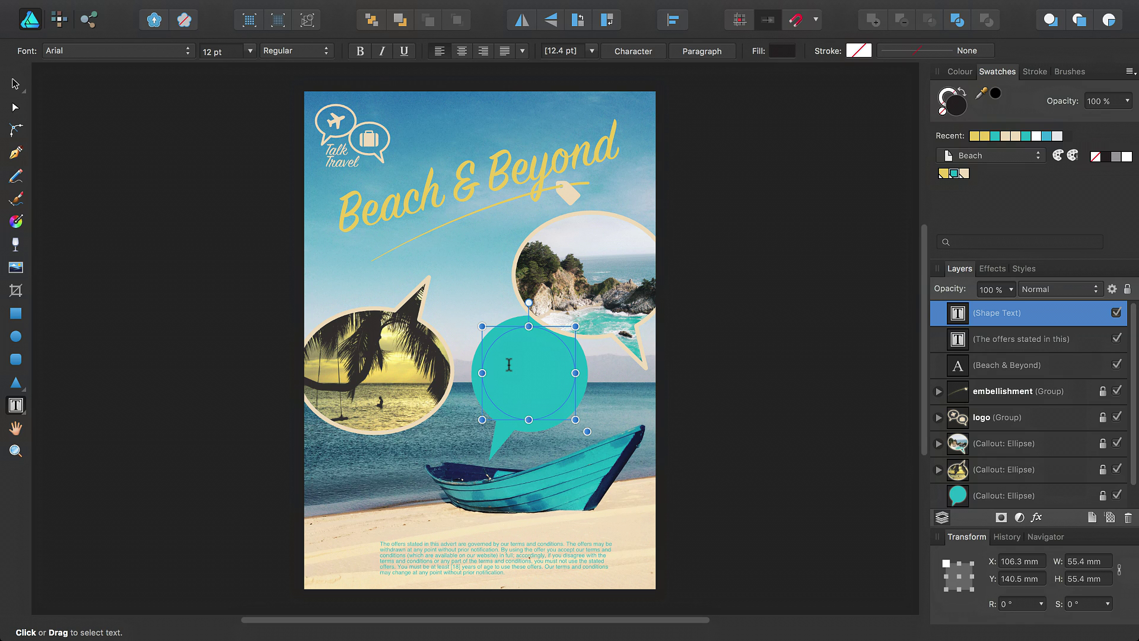
{"action": "key", "text": "super+z"}
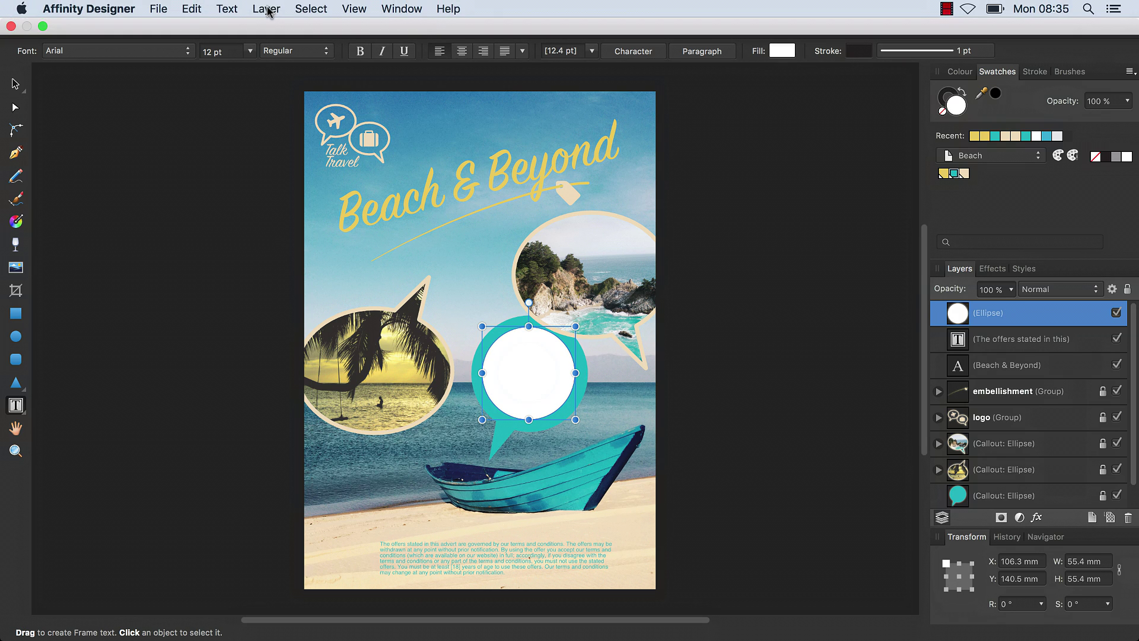
{"action": "left_click", "coordinate": [265, 9]}
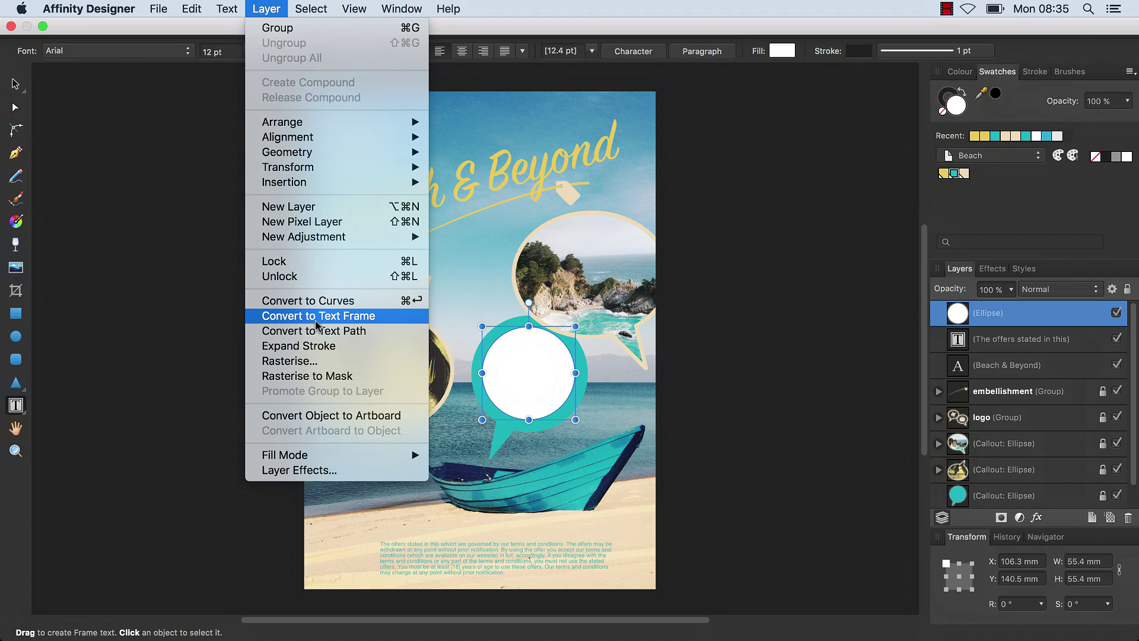
{"action": "left_click", "coordinate": [355, 316]}
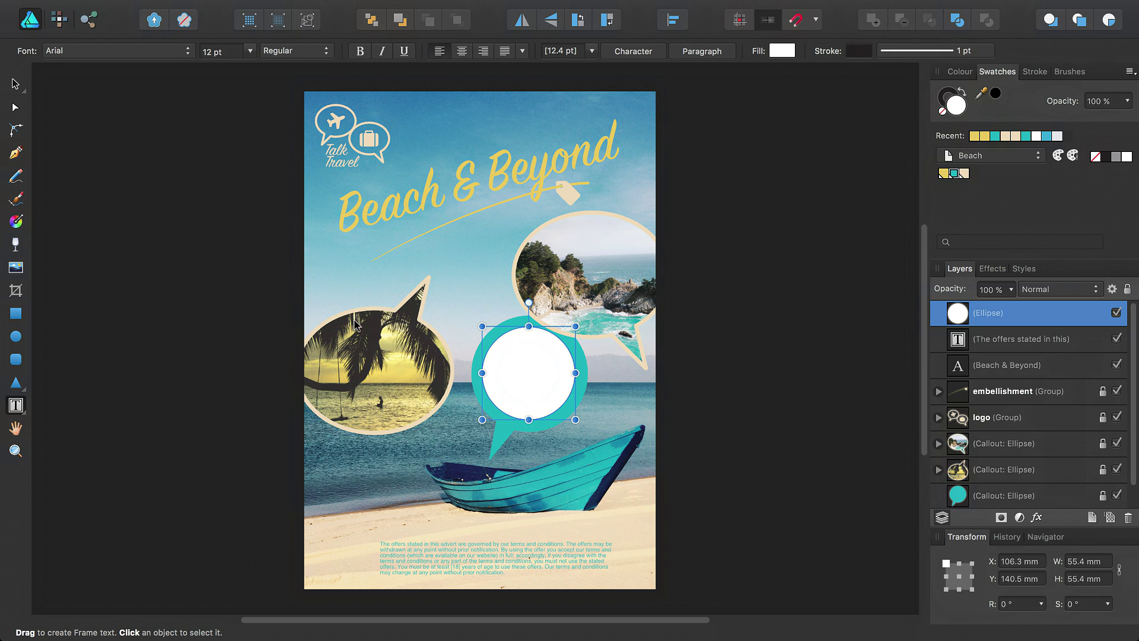
Step: Fill the circular frame with cream 15.6 pt filler text, shrink it slightly, and deselect
{"action": "left_click", "coordinate": [224, 9]}
{"action": "left_click", "coordinate": [266, 236]}
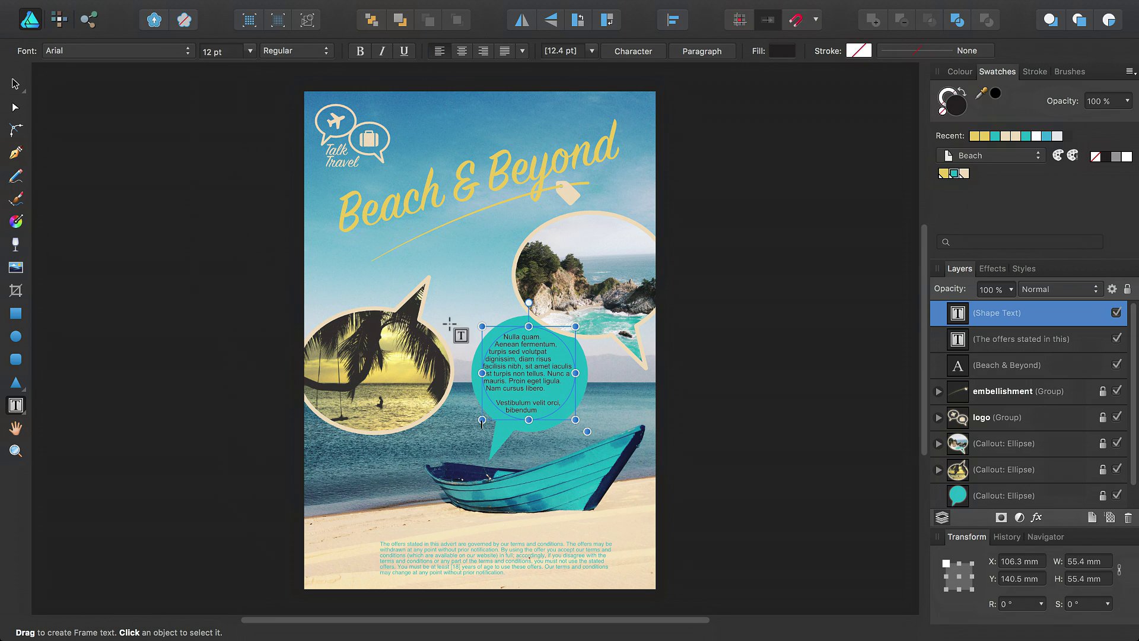
{"action": "mouse_move", "coordinate": [575, 420]}
{"action": "left_mouse_down"}
{"action": "mouse_move", "coordinate": [557, 402]}
{"action": "mouse_move", "coordinate": [578, 423]}
{"action": "left_mouse_up"}
{"action": "key", "text": "v"}
{"action": "left_click", "coordinate": [721, 406]}
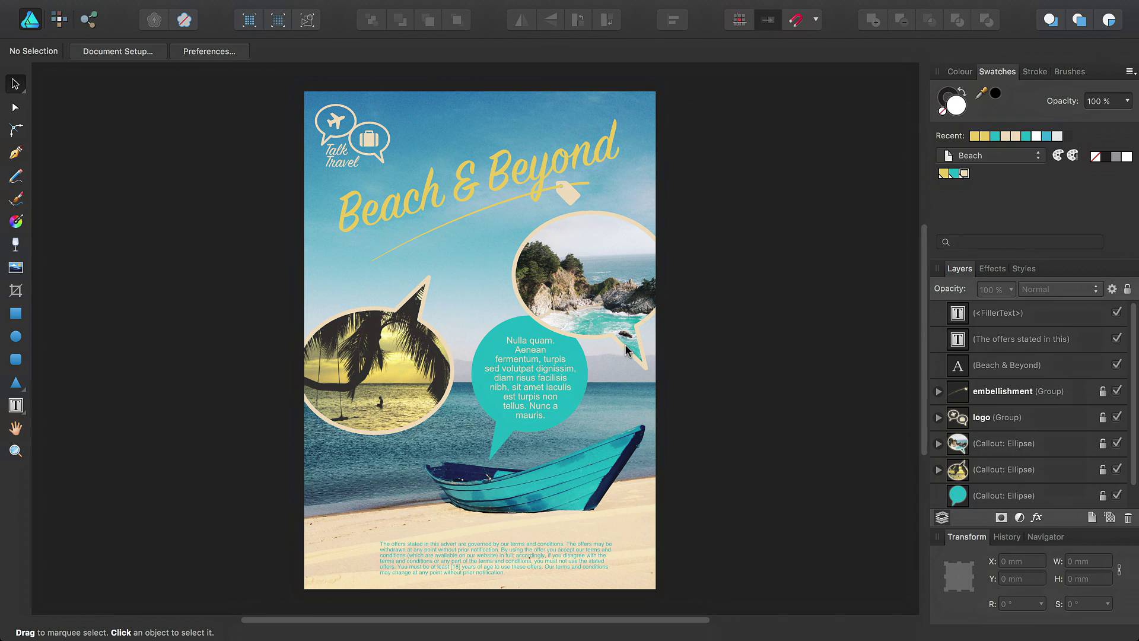
Step: Show the Help menu with its Affinity Designer Help, Welcome, Tutorial and Support options
{"action": "mouse_move", "coordinate": [394, 4]}
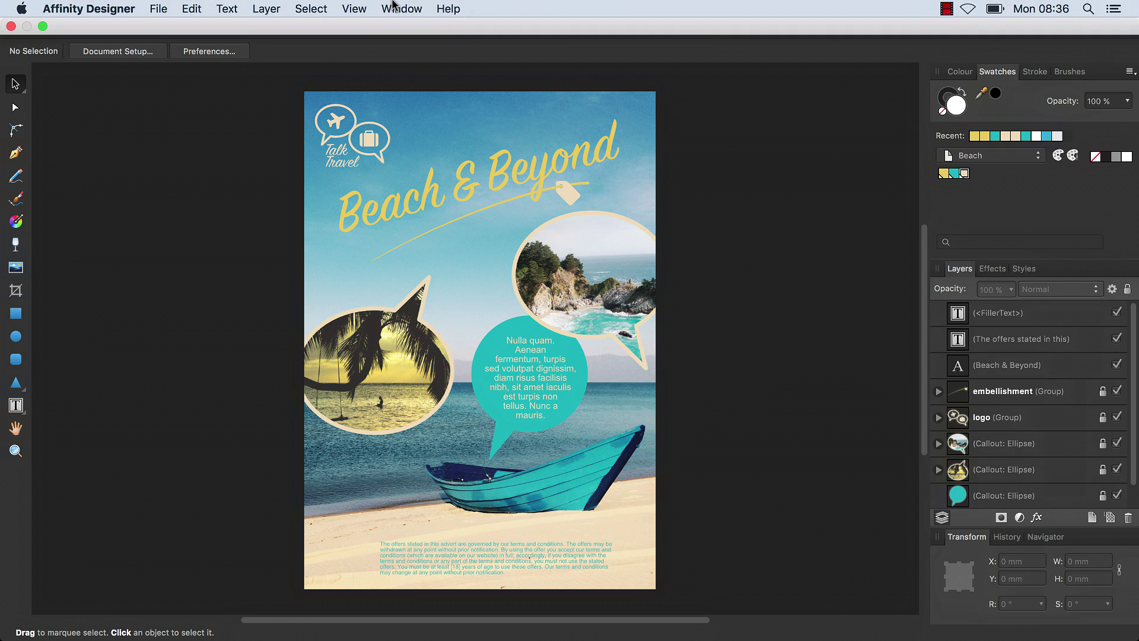
{"action": "left_click", "coordinate": [447, 8]}
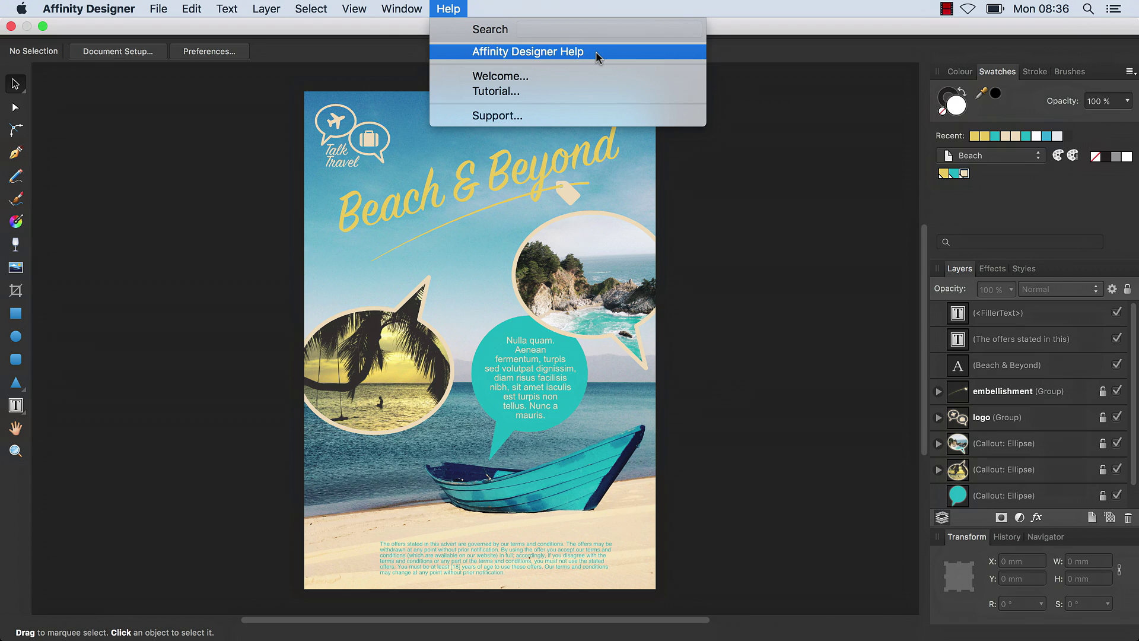